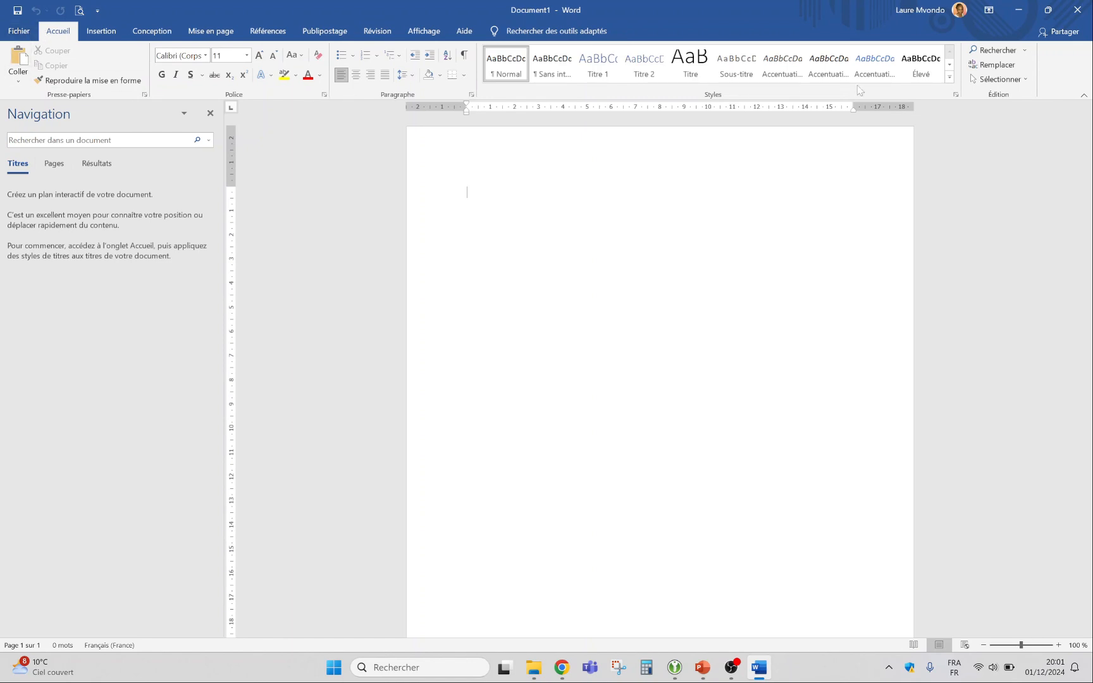
left_click(100, 32)
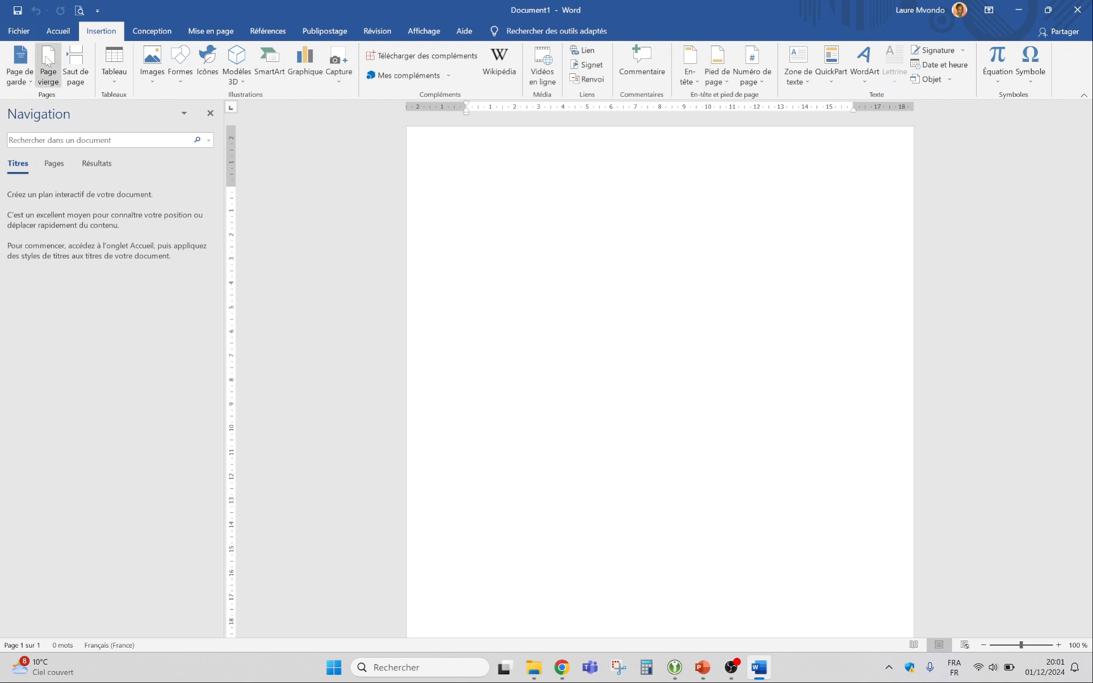
left_click(60, 38)
left_click(152, 32)
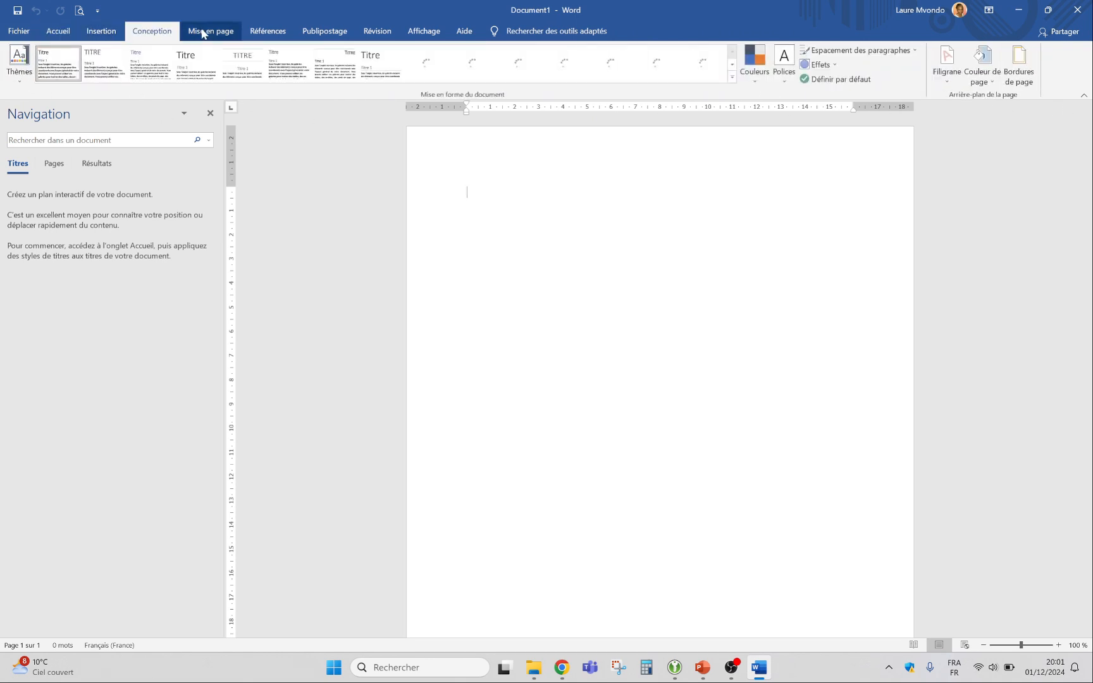
left_click(203, 33)
left_click(62, 36)
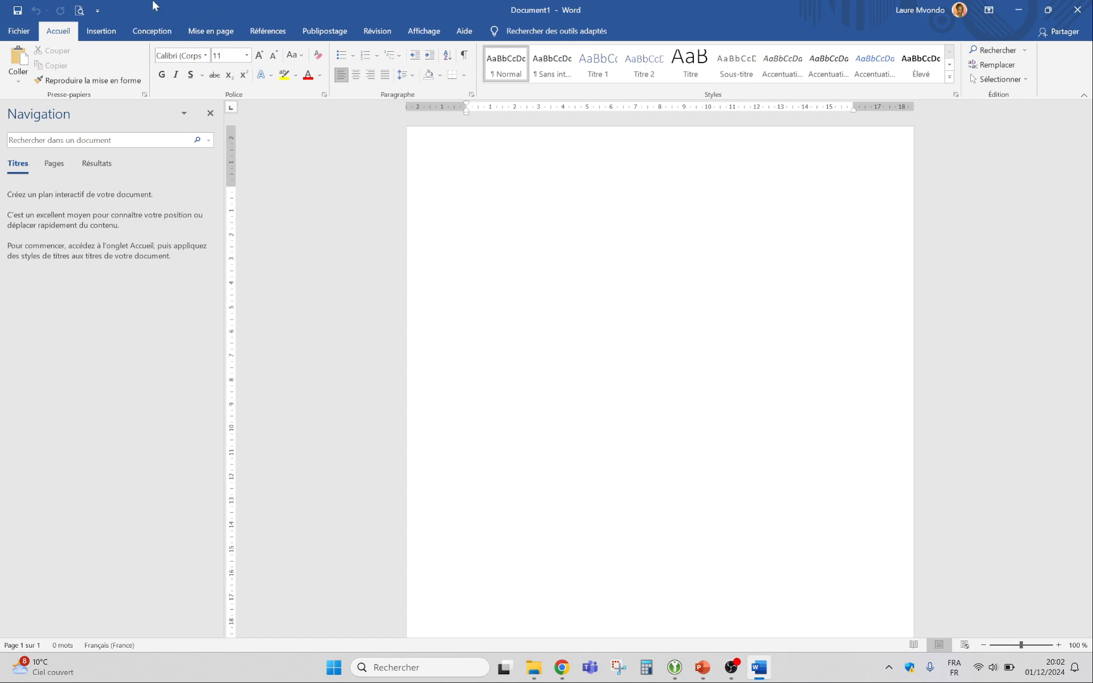
Step: Add the Nouveau and Ouvrir commands to the Quick Access Toolbar
left_click(98, 11)
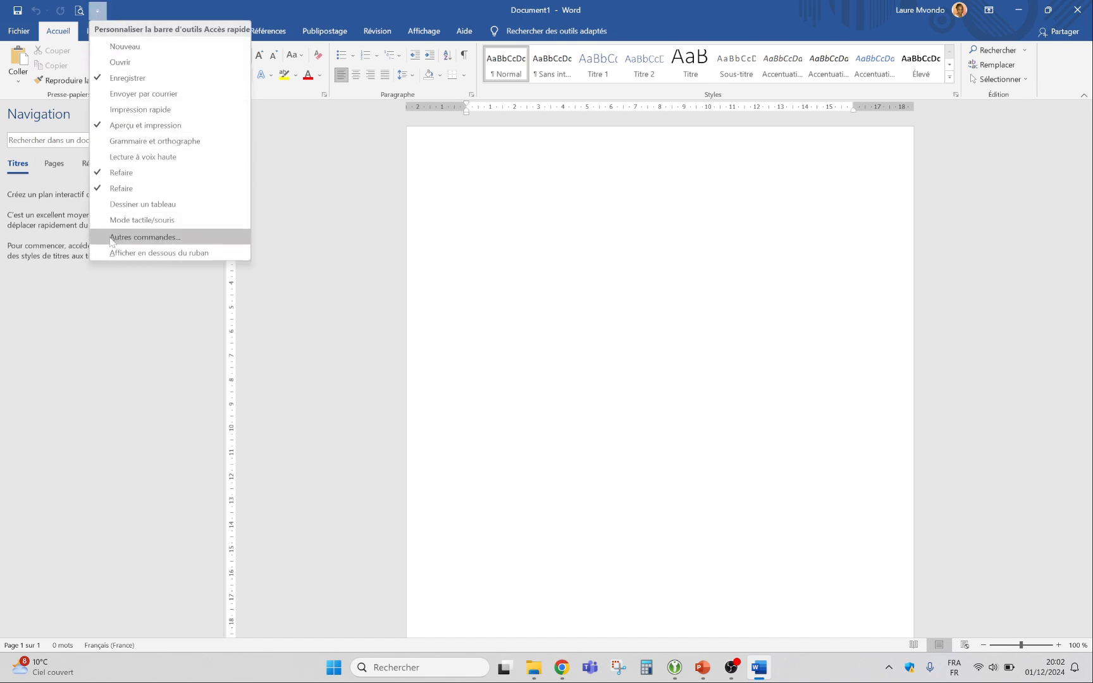
left_click(113, 46)
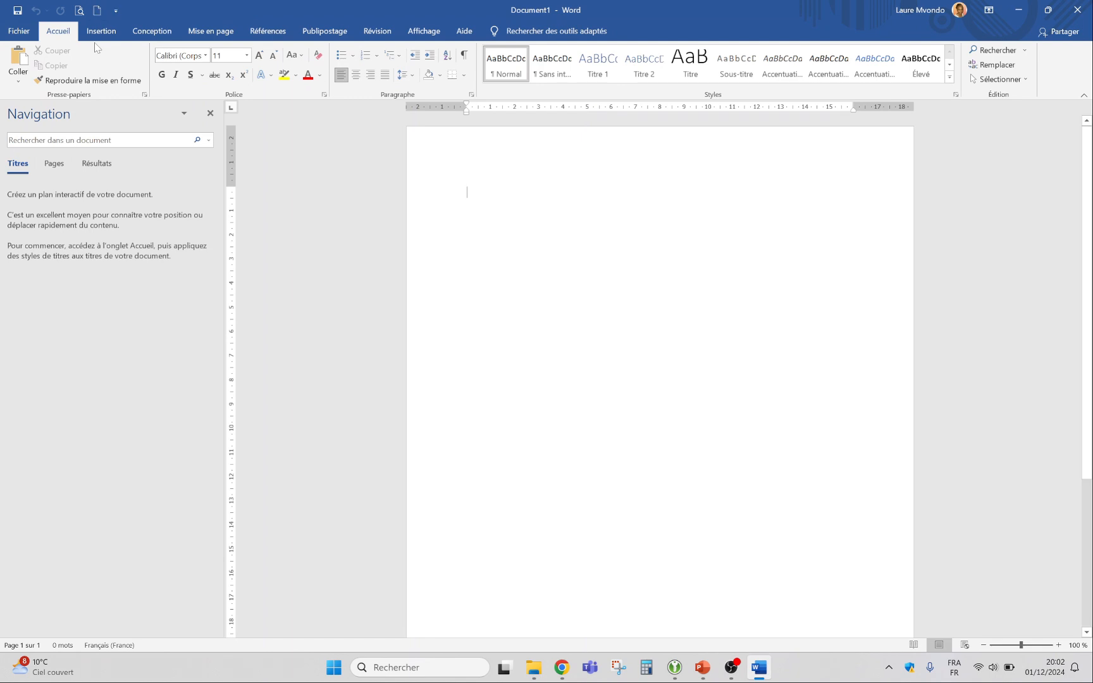
left_click(115, 10)
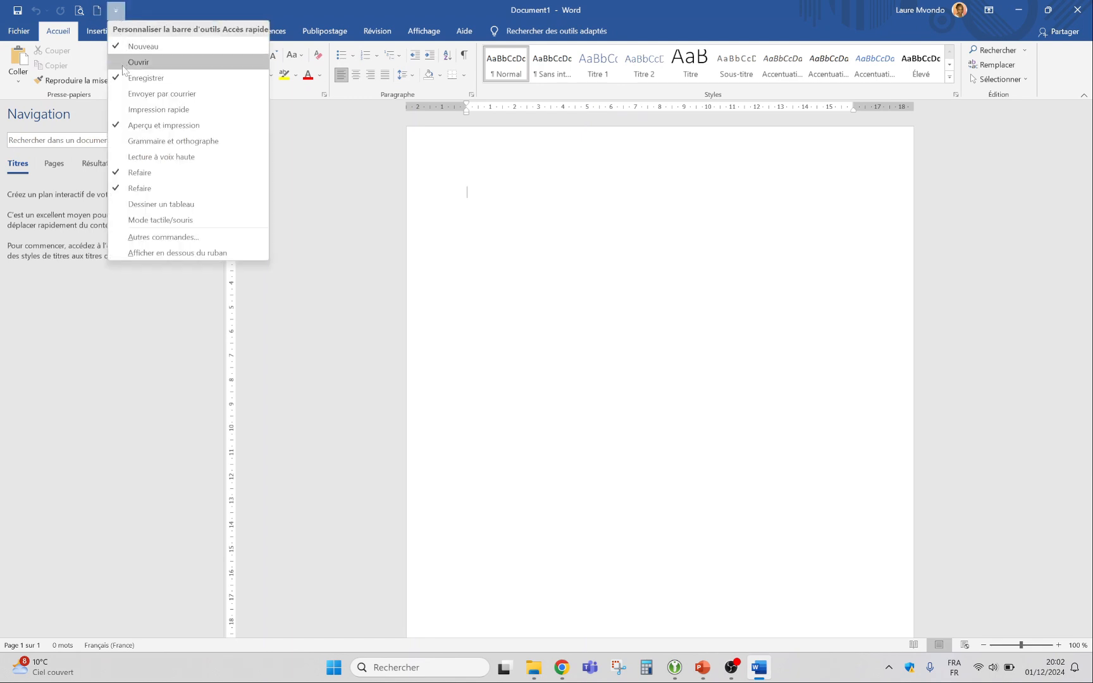
left_click(124, 62)
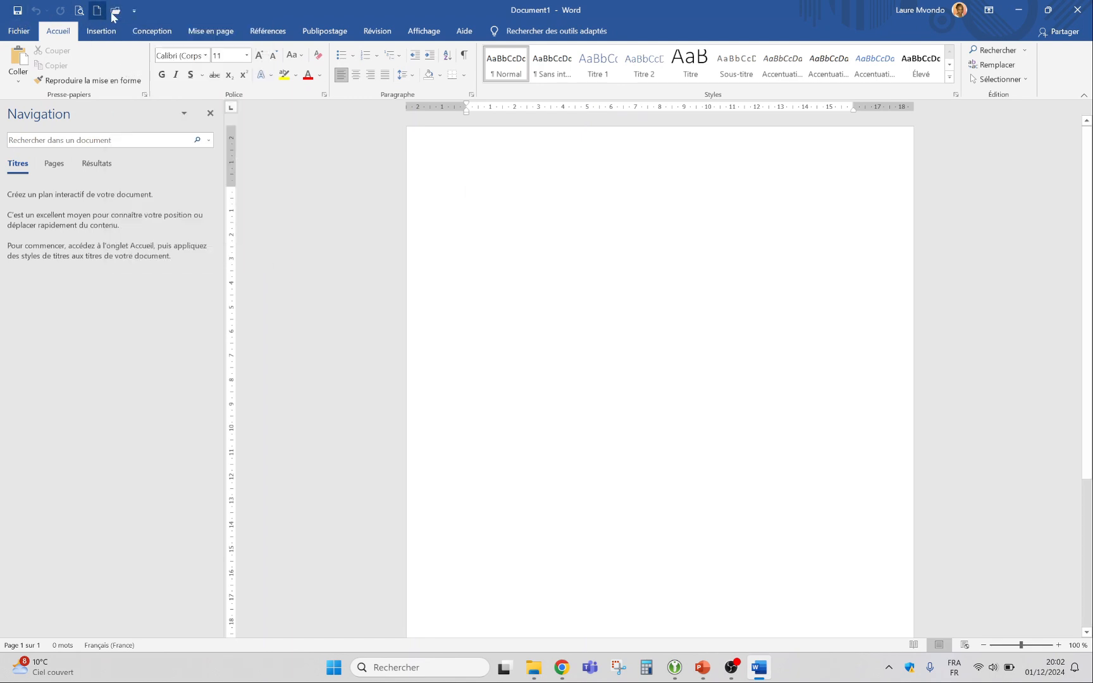
Step: Remove the Ouvrir command from the Quick Access Toolbar
left_click(134, 10)
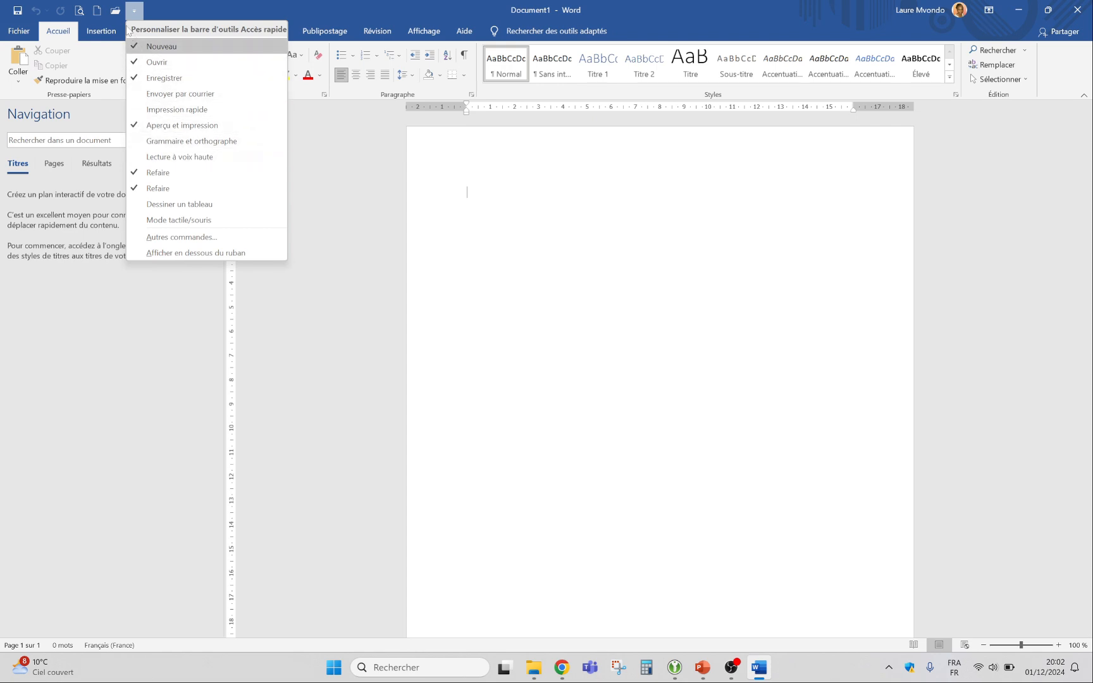
right_click(114, 11)
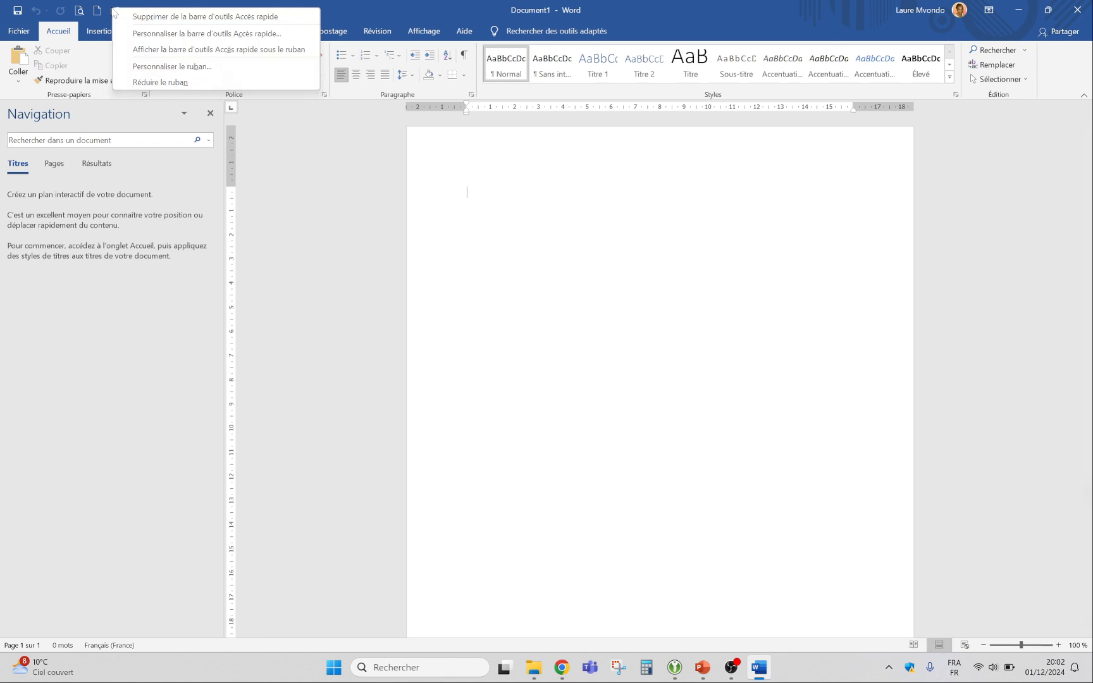
left_click(166, 19)
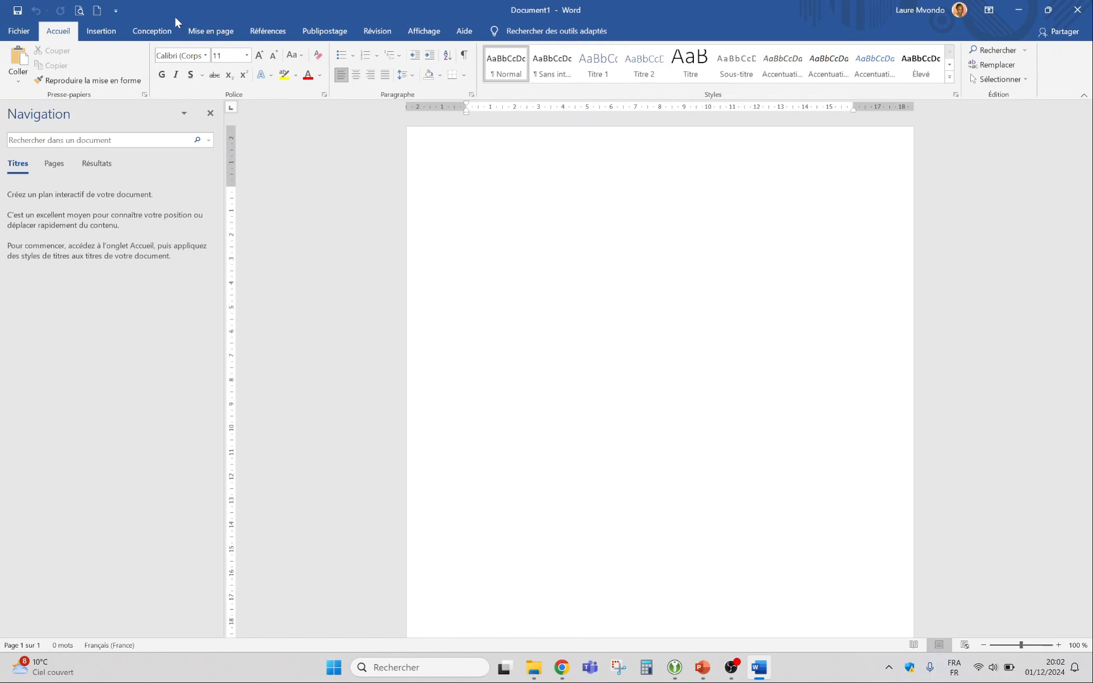
Step: Examine the Fichier page and the Insertion, Conception, Mise en page, Références, Publipostage and Révision command groups
left_click(19, 31)
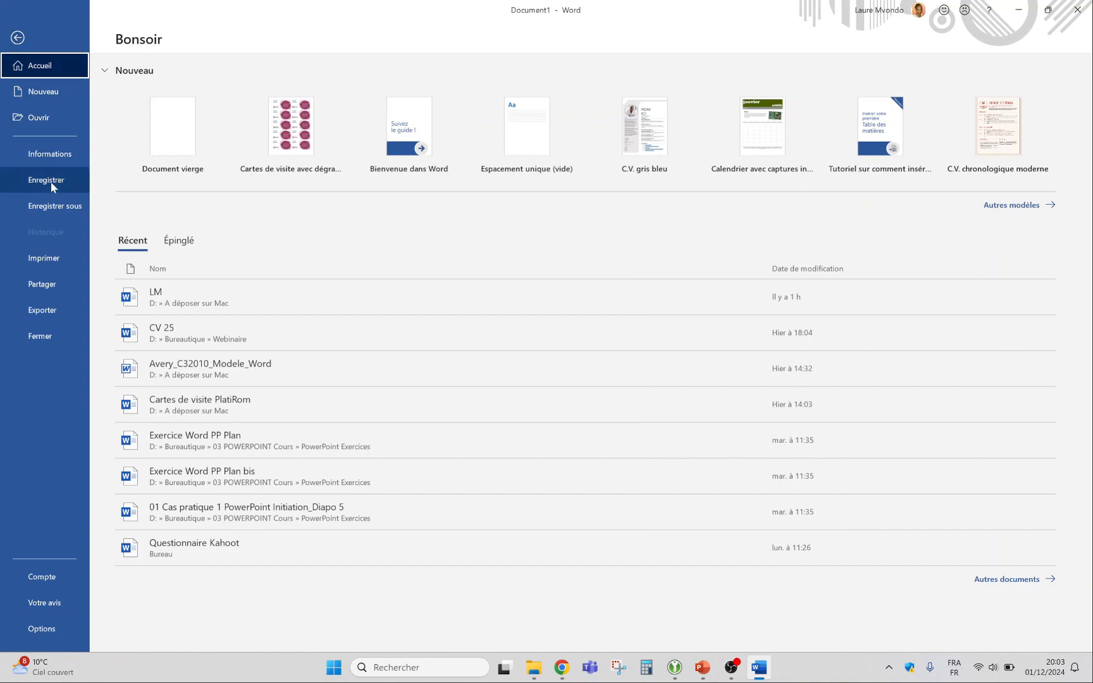
left_click(18, 37)
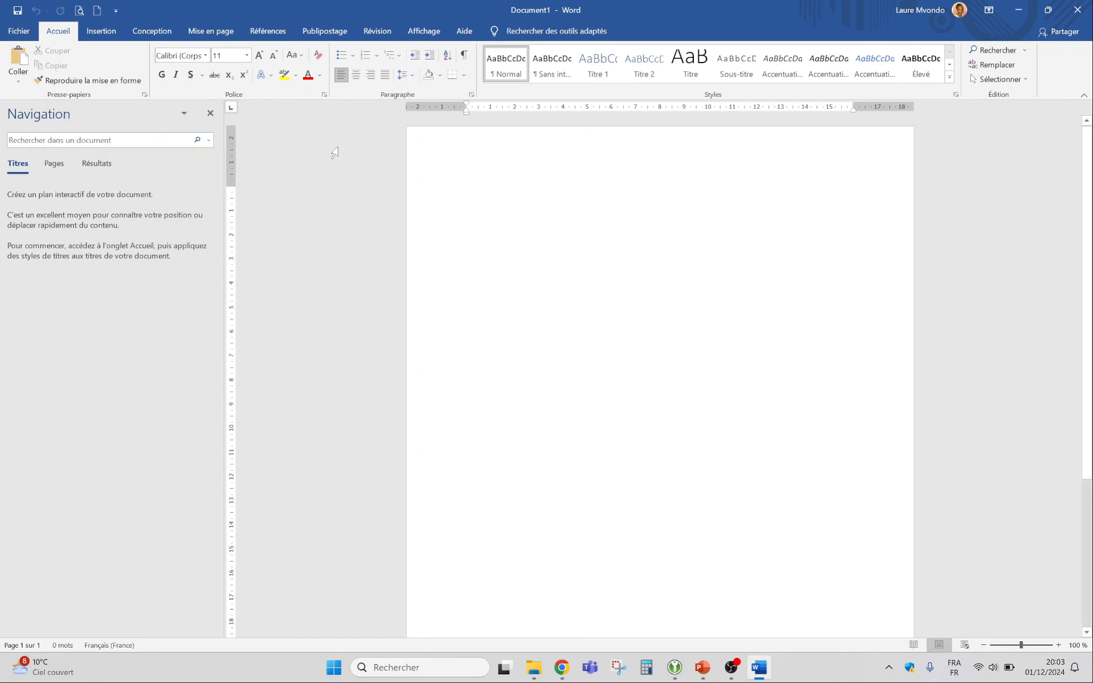
left_click(100, 31)
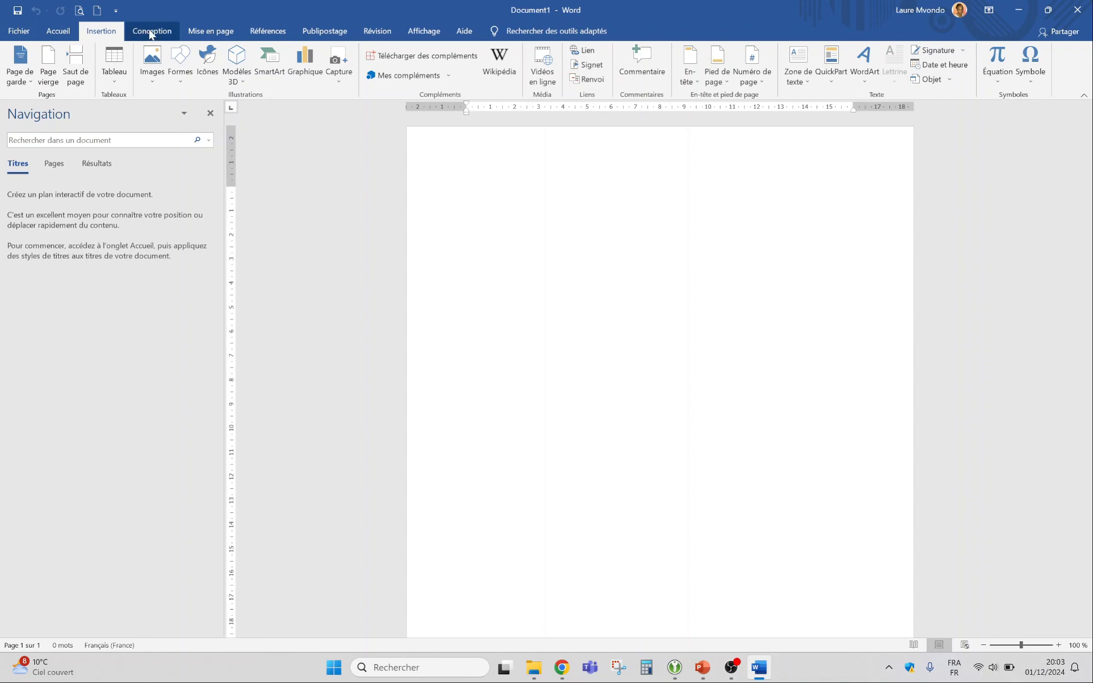
left_click(171, 36)
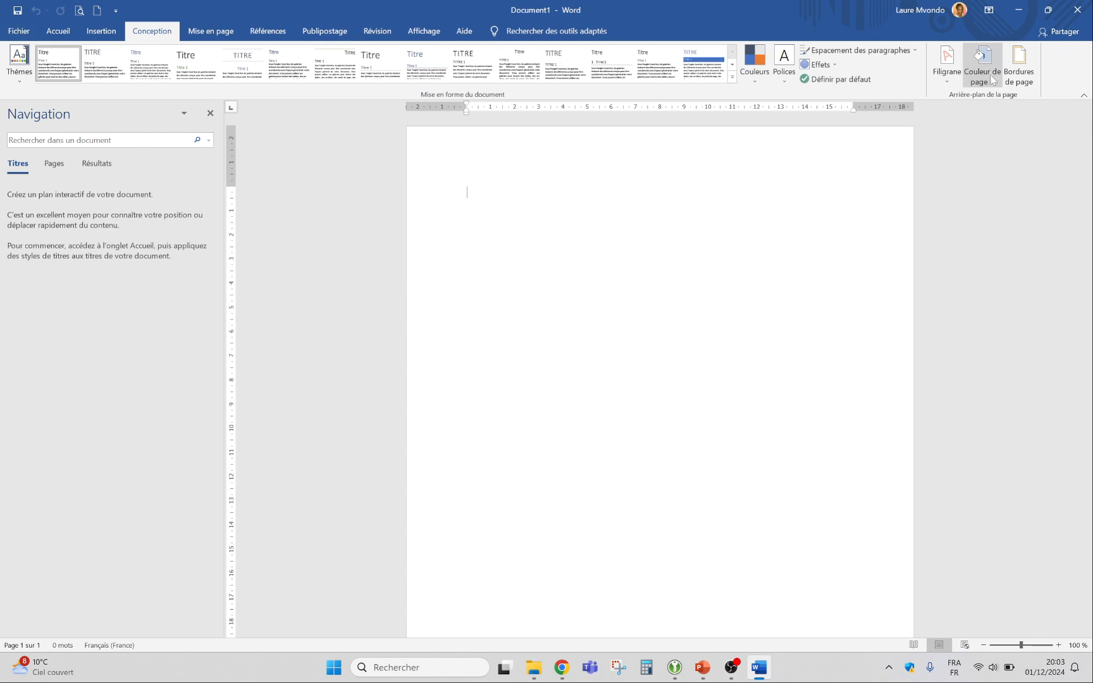
left_click(202, 34)
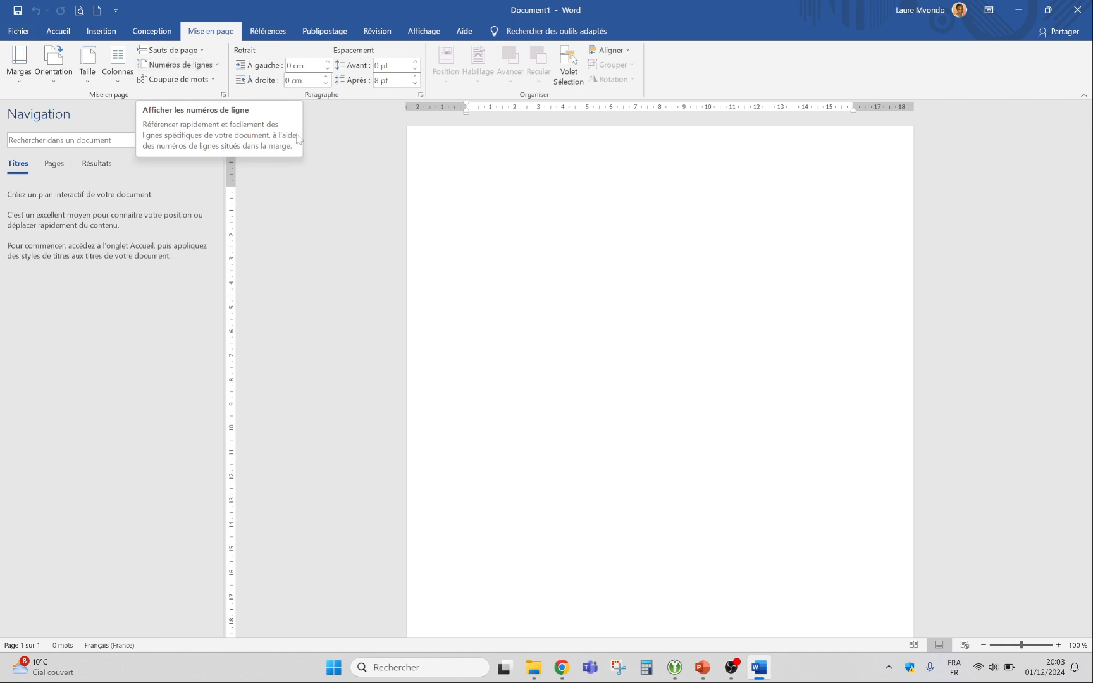
left_click(265, 32)
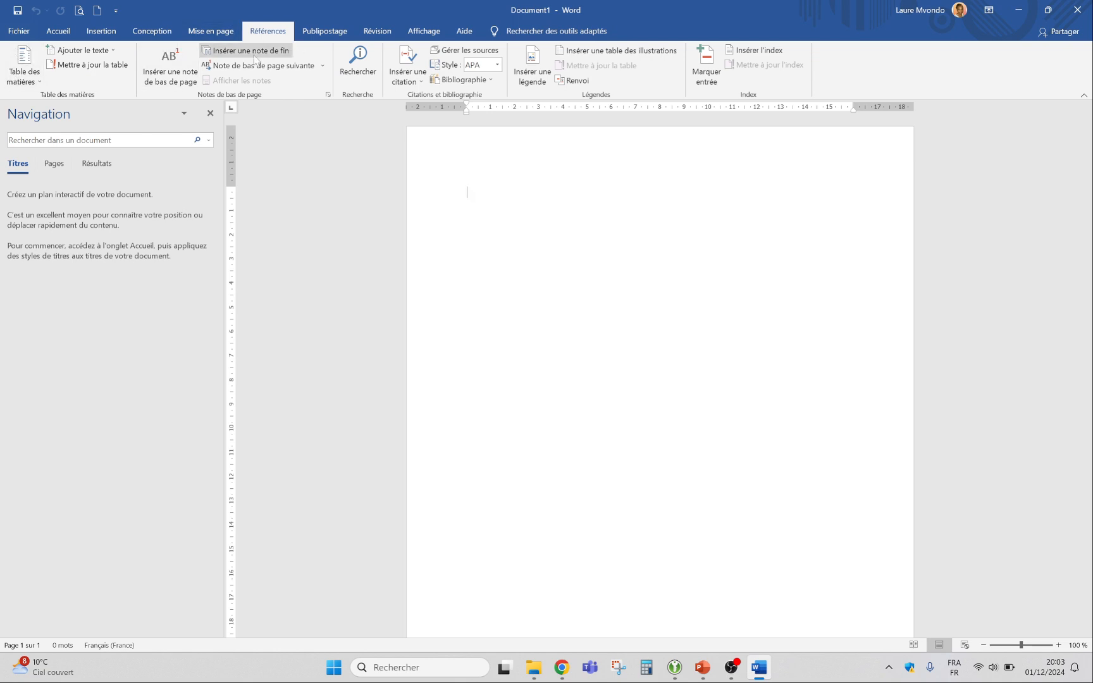
left_click(325, 30)
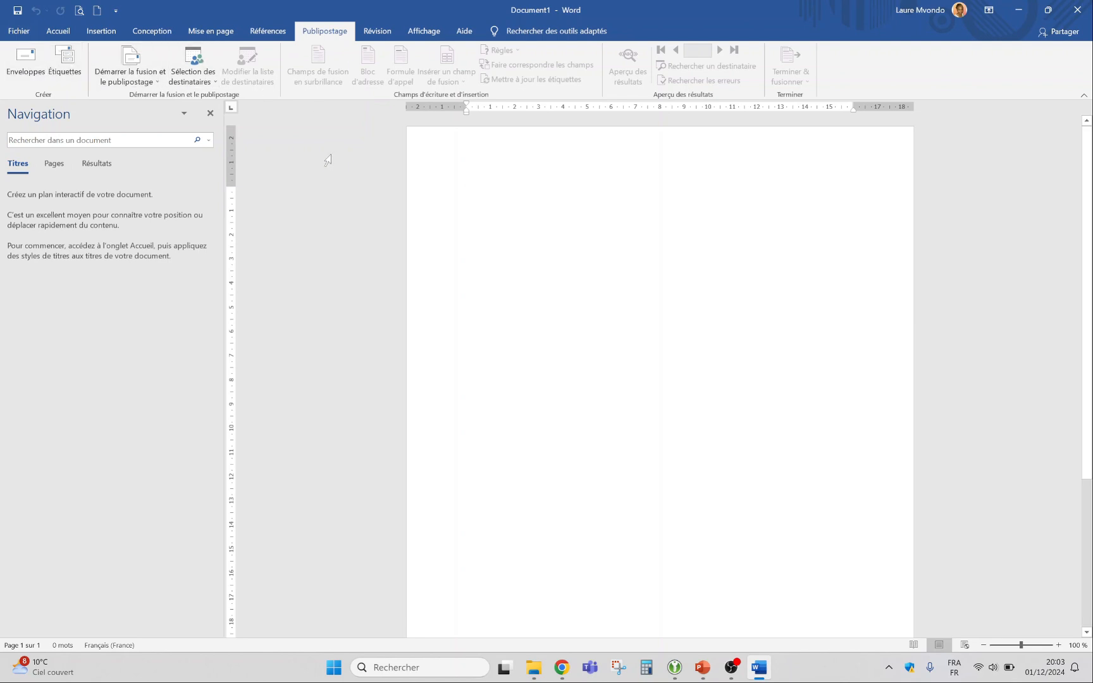
left_click(376, 33)
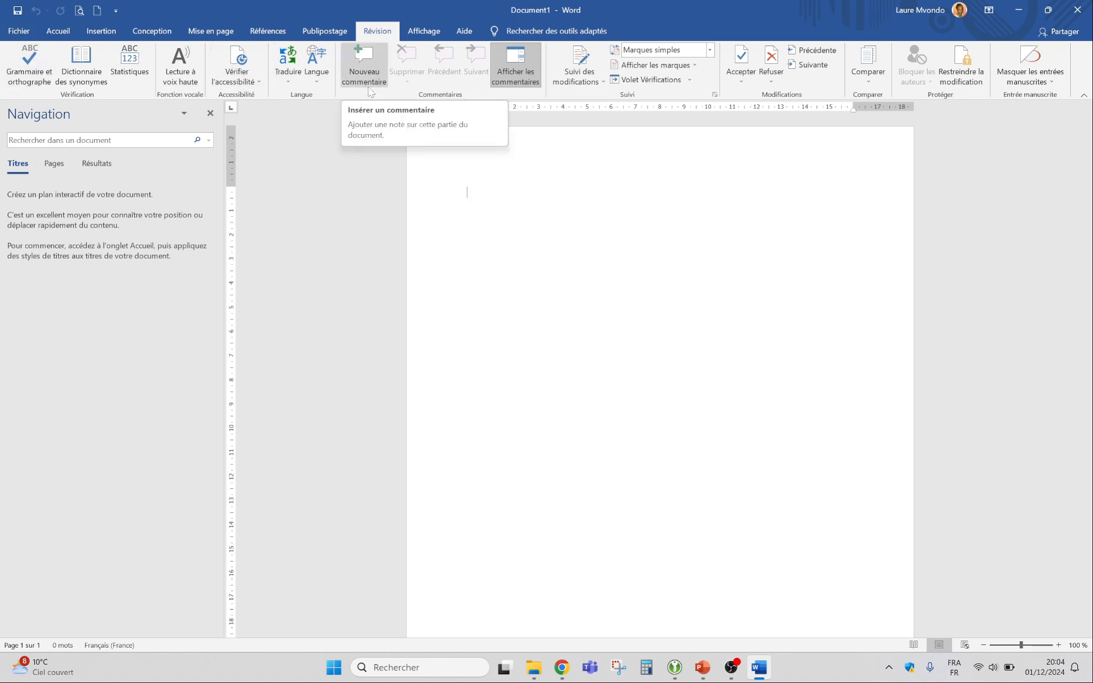
Step: Preview the blank document in Web and Plan views and return to the page layout
left_click(428, 33)
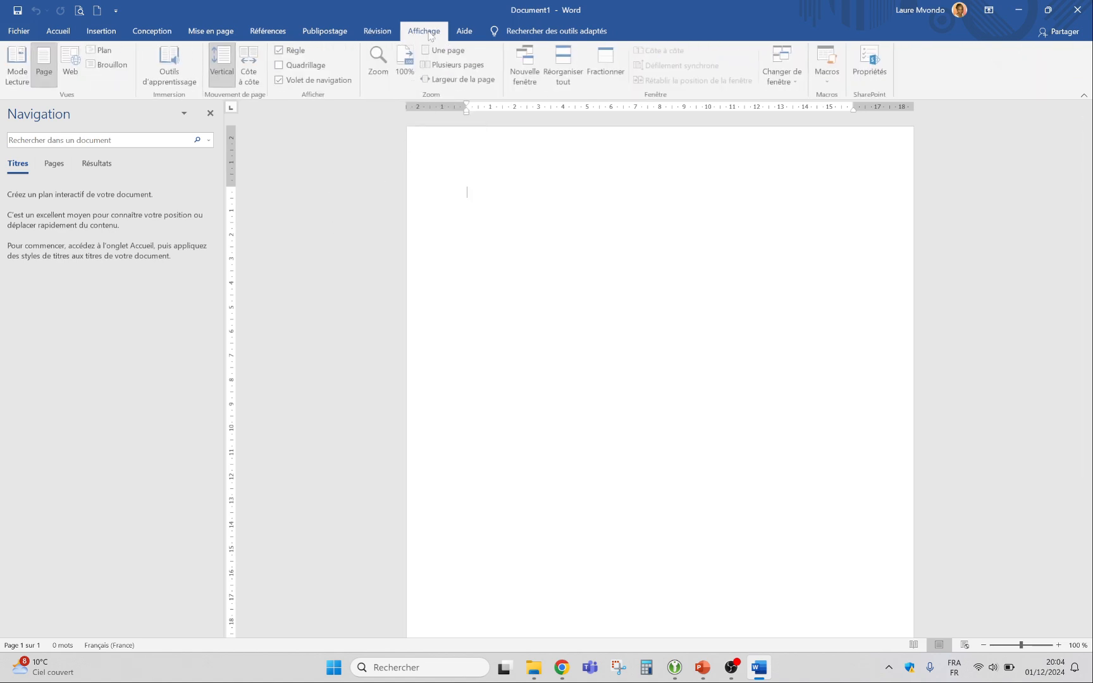
left_click(71, 80)
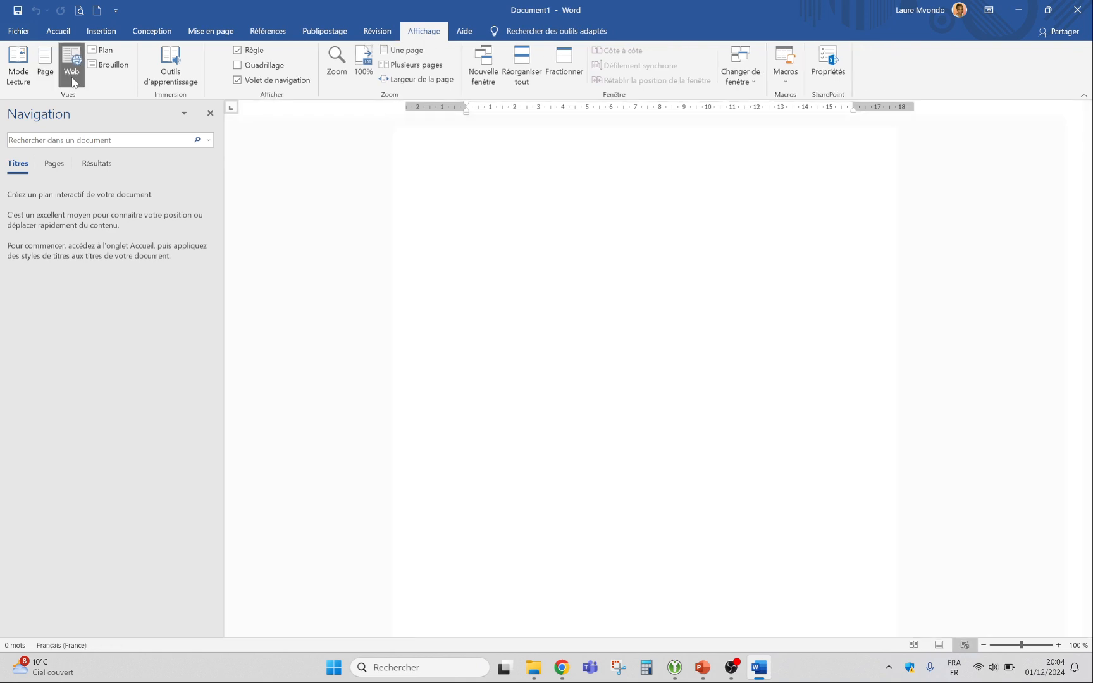
left_click(103, 51)
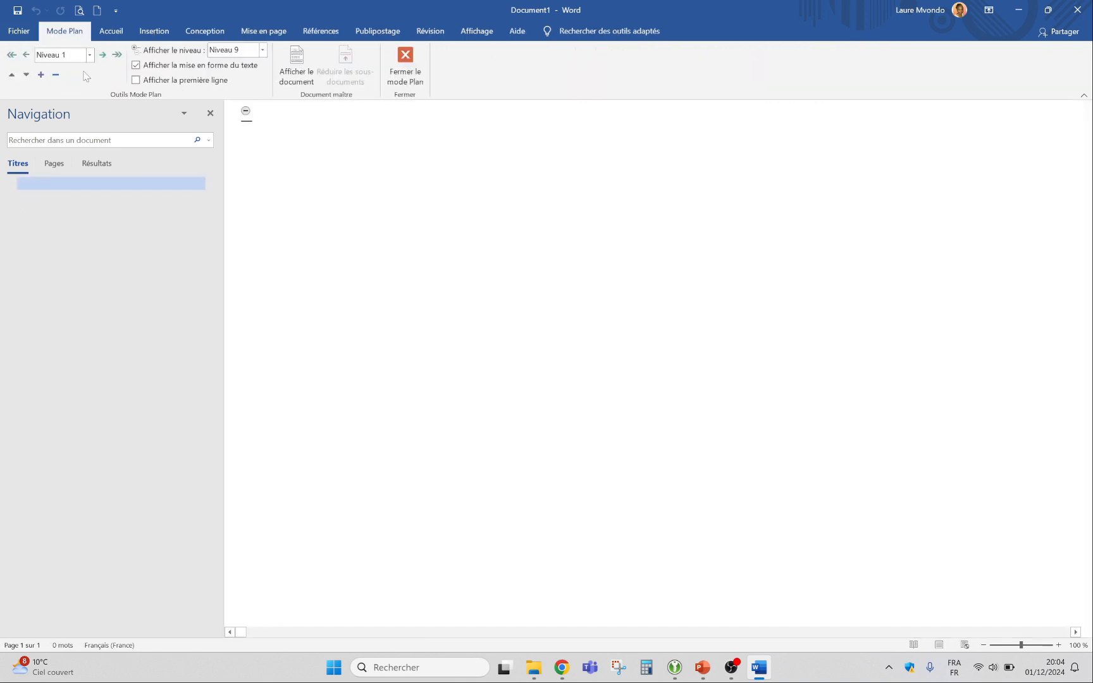
left_click(414, 73)
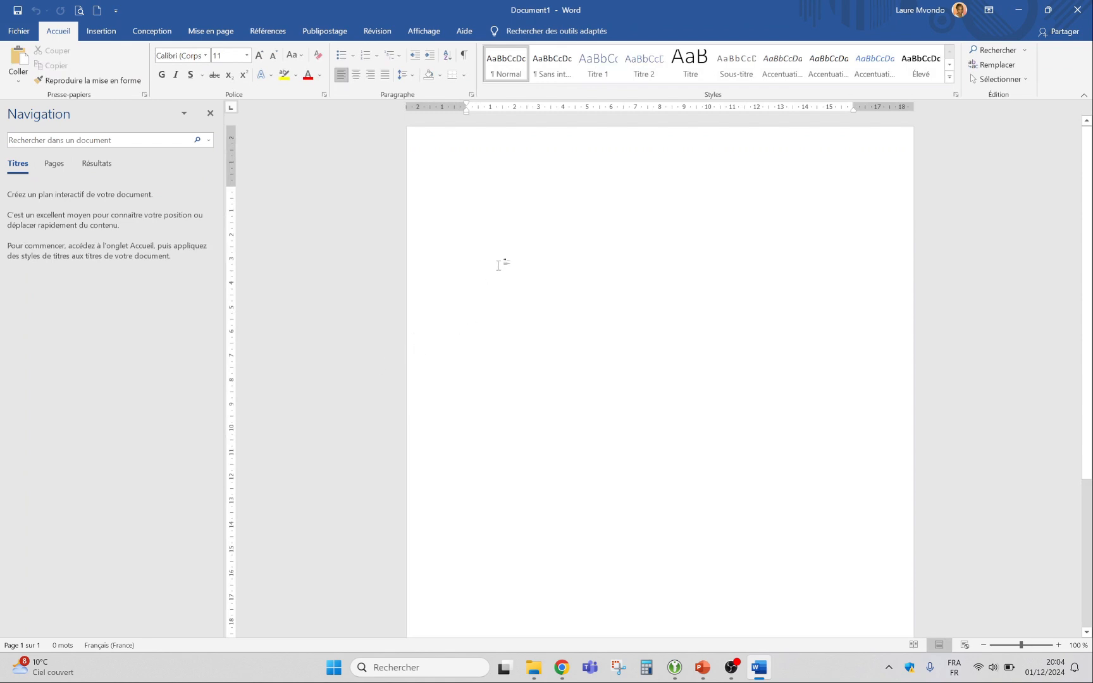
Step: Draw a parallelogram about 4 cm high and 4.57 cm wide on the page, and cut it
left_click(111, 37)
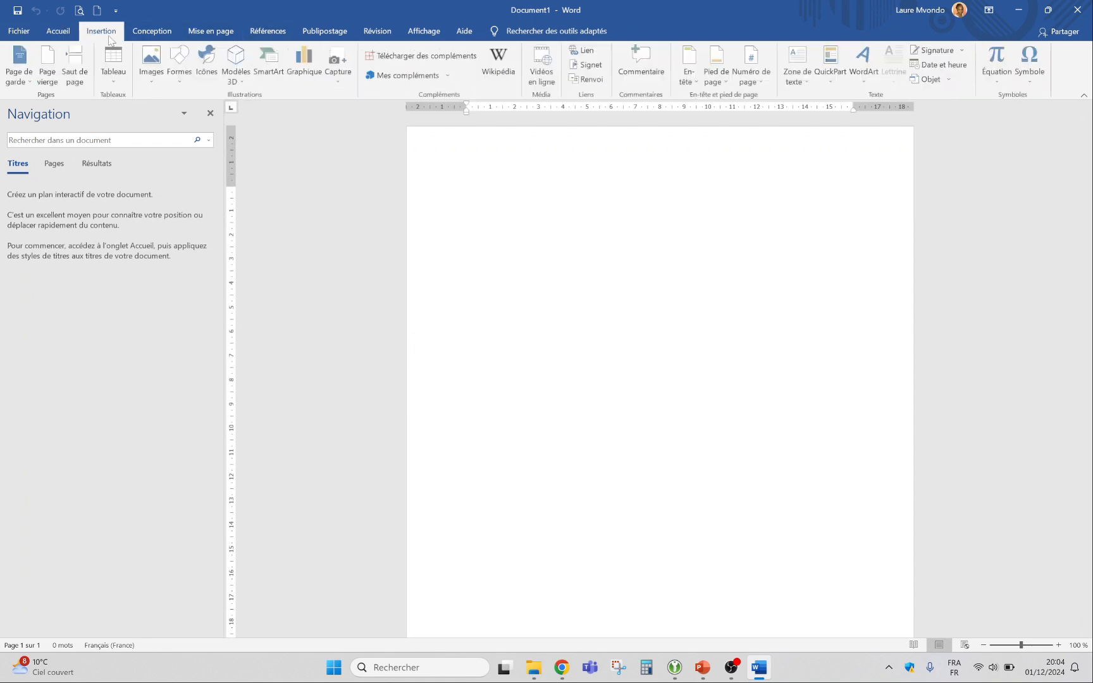
left_click(179, 61)
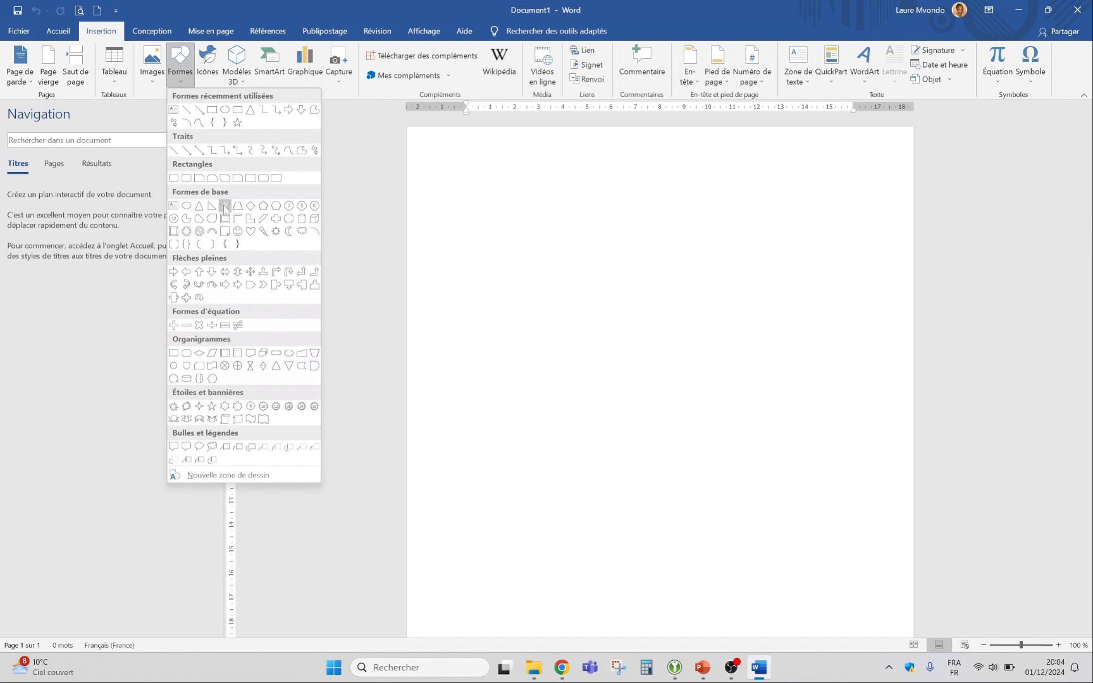
left_click(224, 206)
left_click_drag(541, 244, 651, 342)
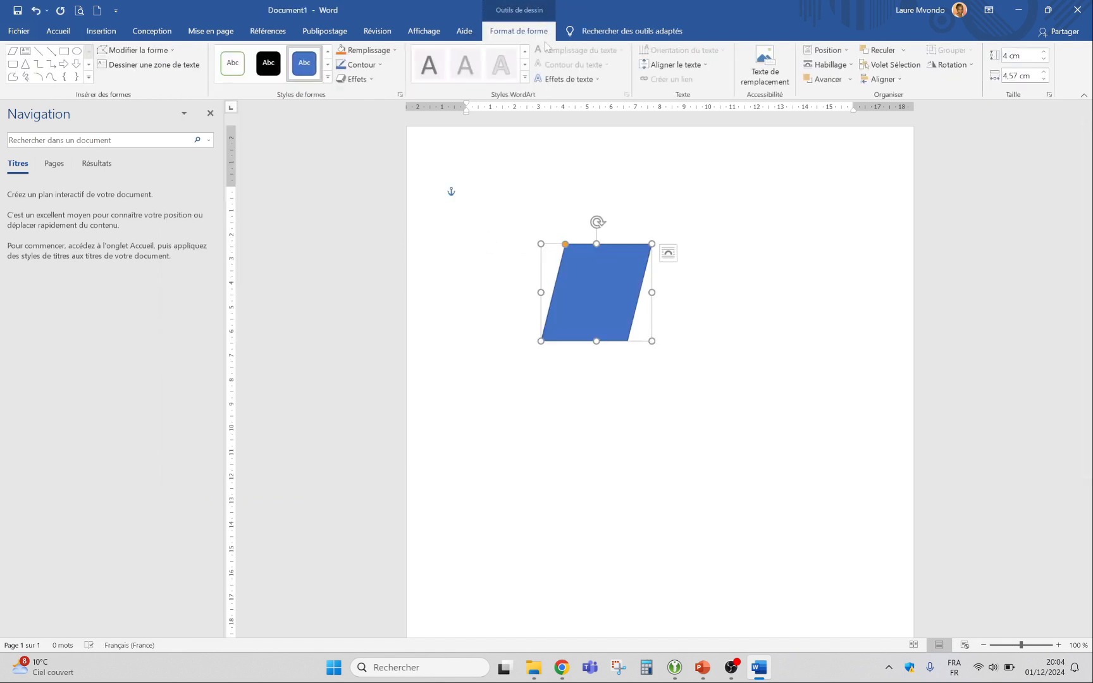
right_click(618, 288)
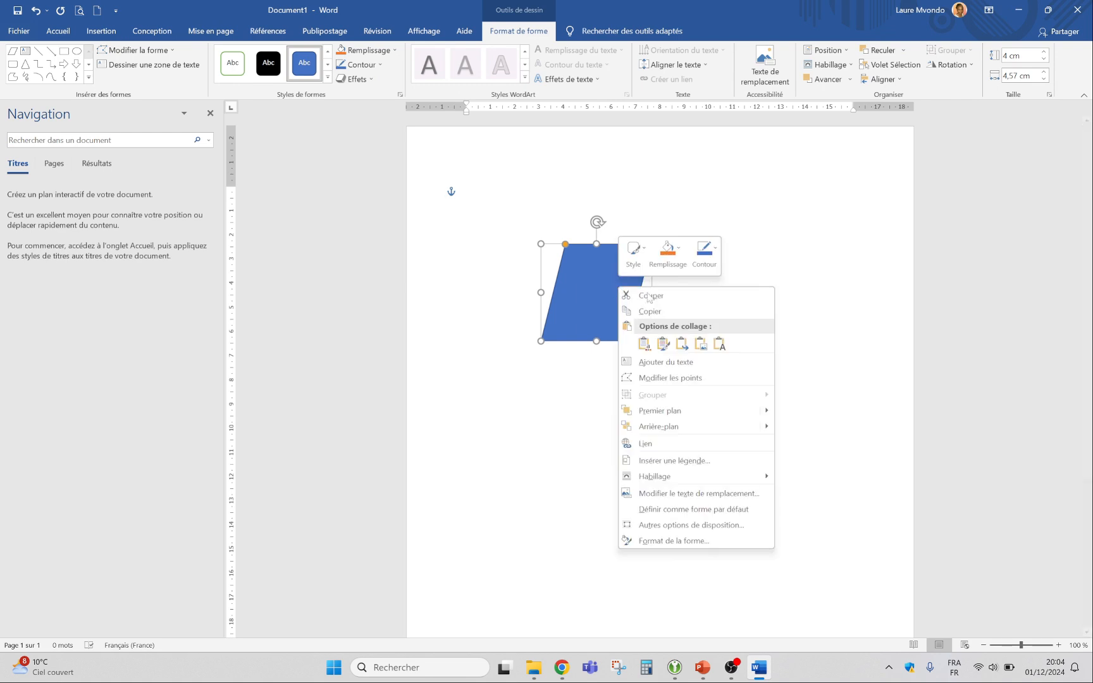
left_click(649, 296)
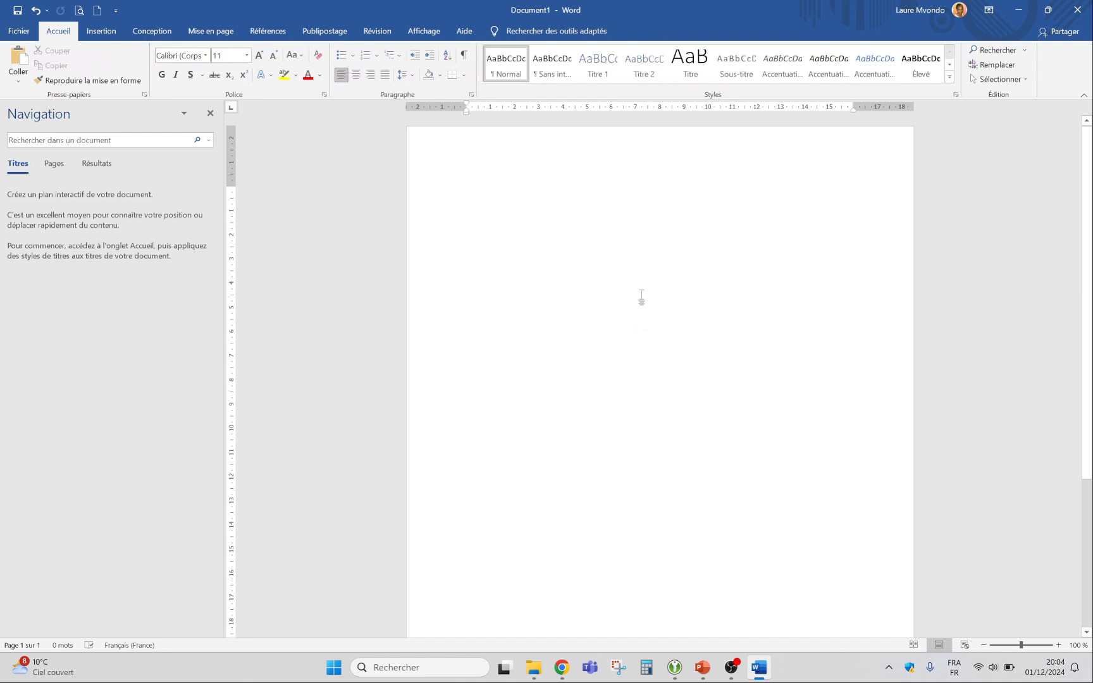
Step: Write the heading "Chapitre 1 : La saisie" and the line "Recopier exactement ce qui est écrit." below it
type("Chapitre ")
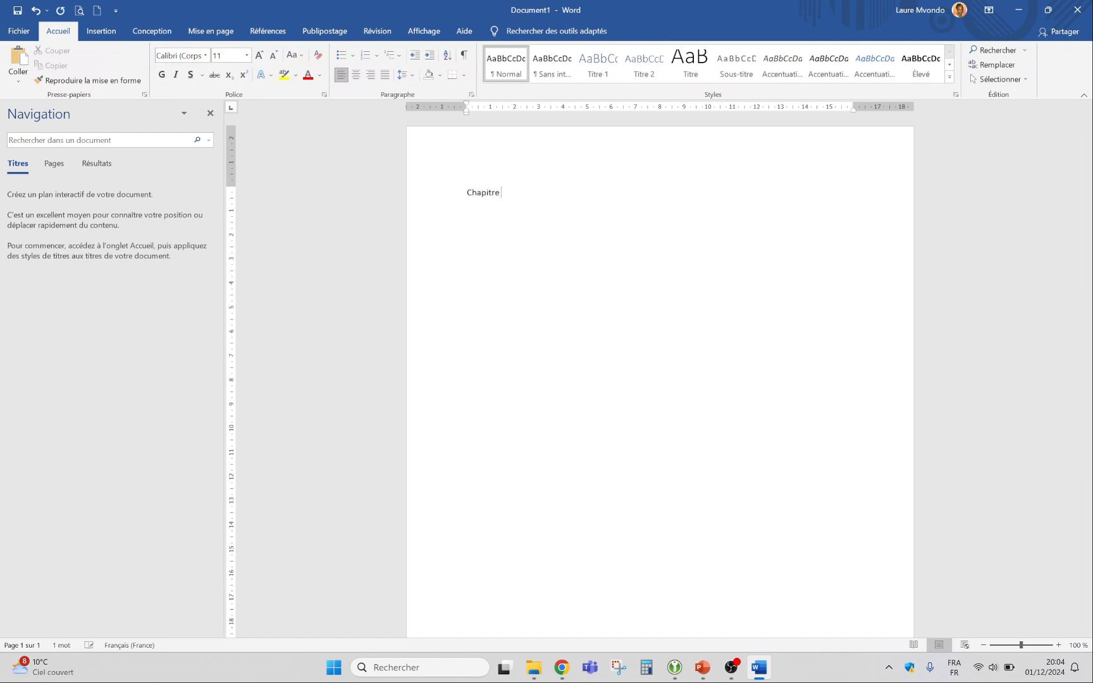
type("1 : La saisie ")
type("Recopier exactement ce qui esté")
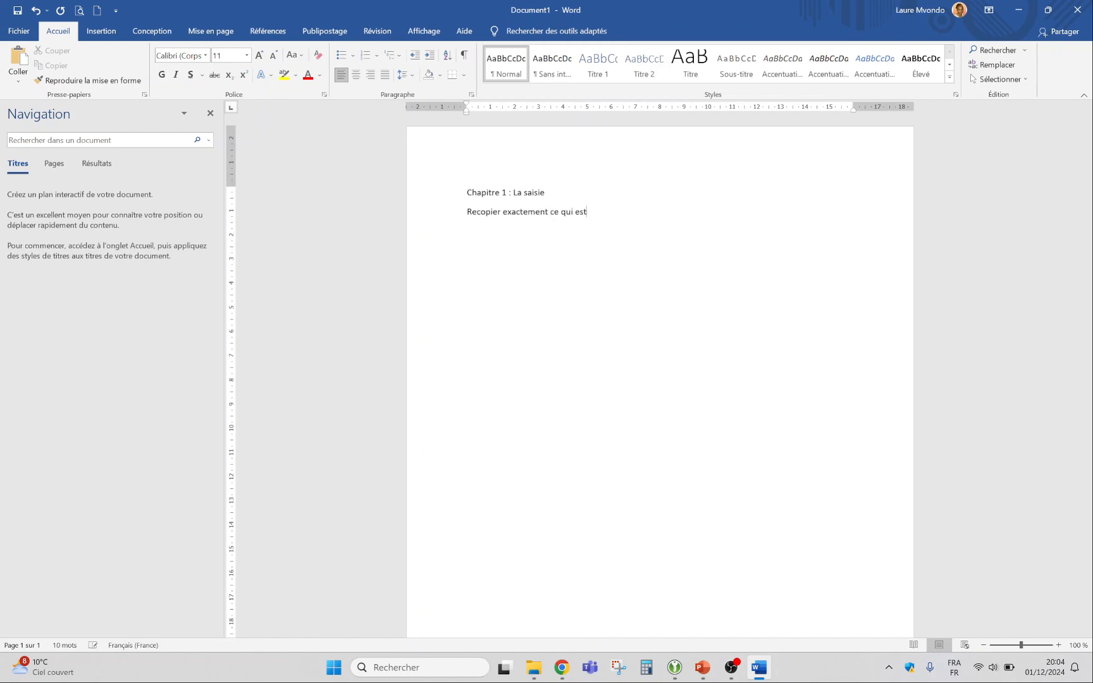
key("Return")
Step: Write a lettered a), b) list with "Vérifier la grammaire et l'orthographe du texte" and "Corriger les fautes"
type("a) Vérifier")
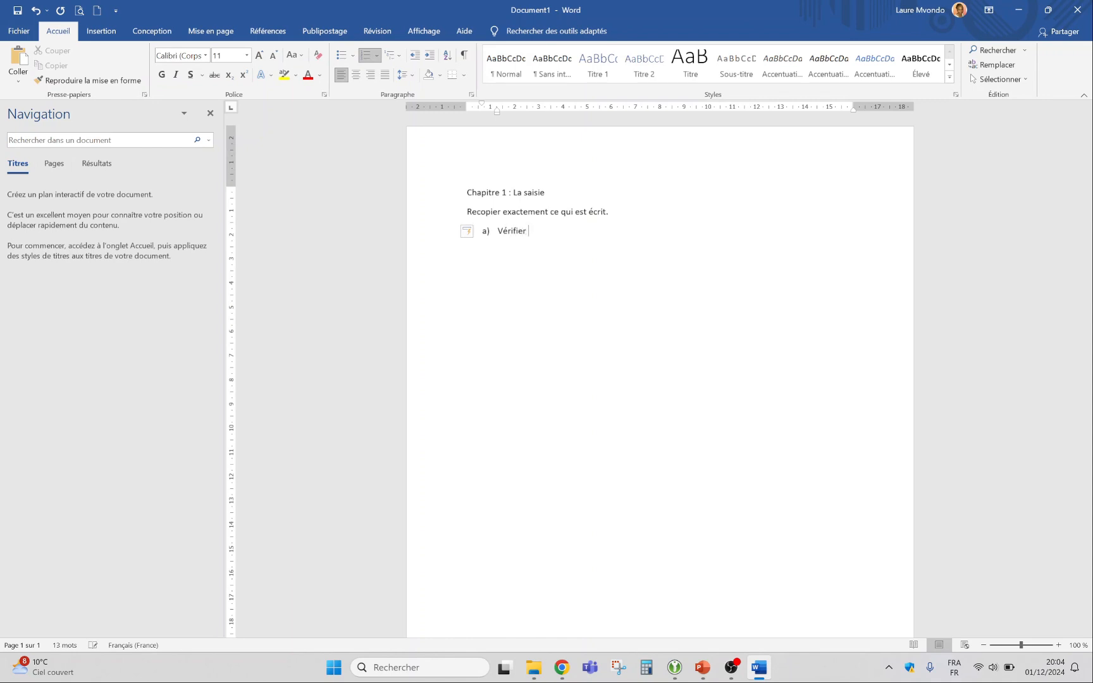
type(" la grammaire et l’orthographe du texte")
key("Return")
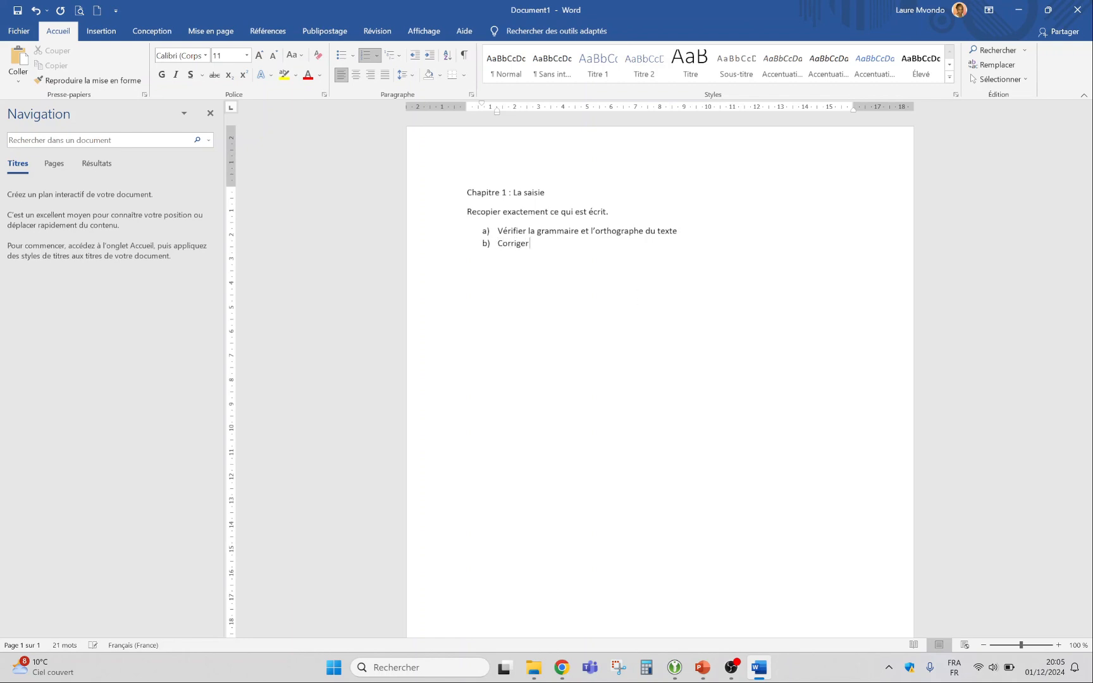
type("Corriger les fautes")
Step: Remove the numbering from the empty line below the lettered list by choosing the Aucune numbering format
left_click(380, 60)
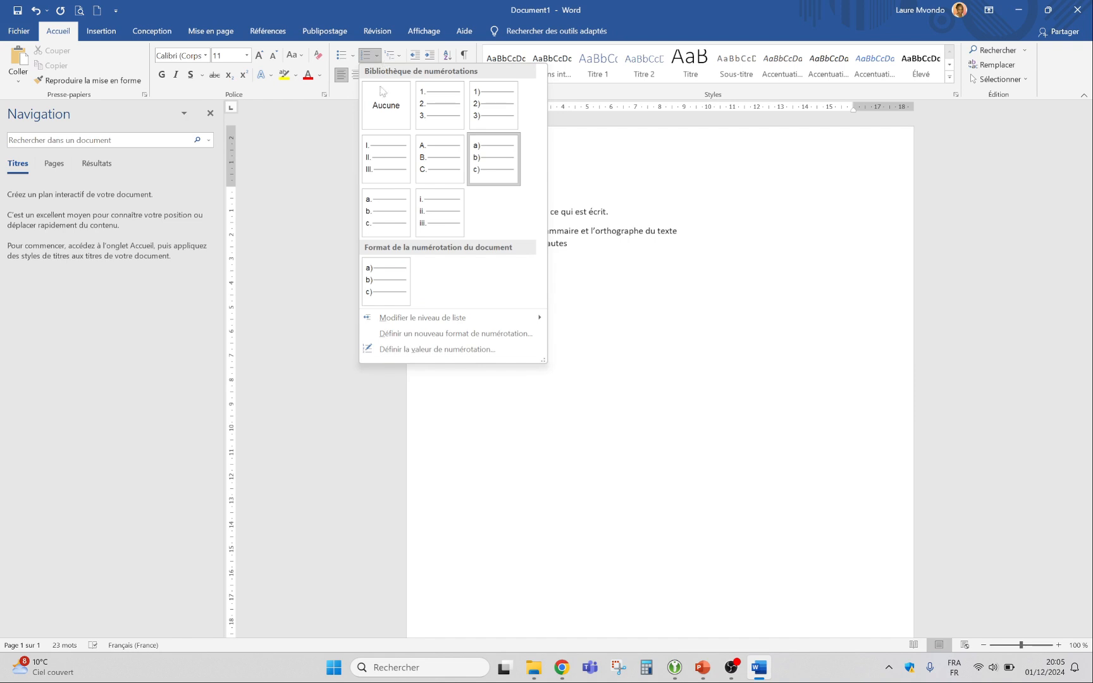
left_click(382, 108)
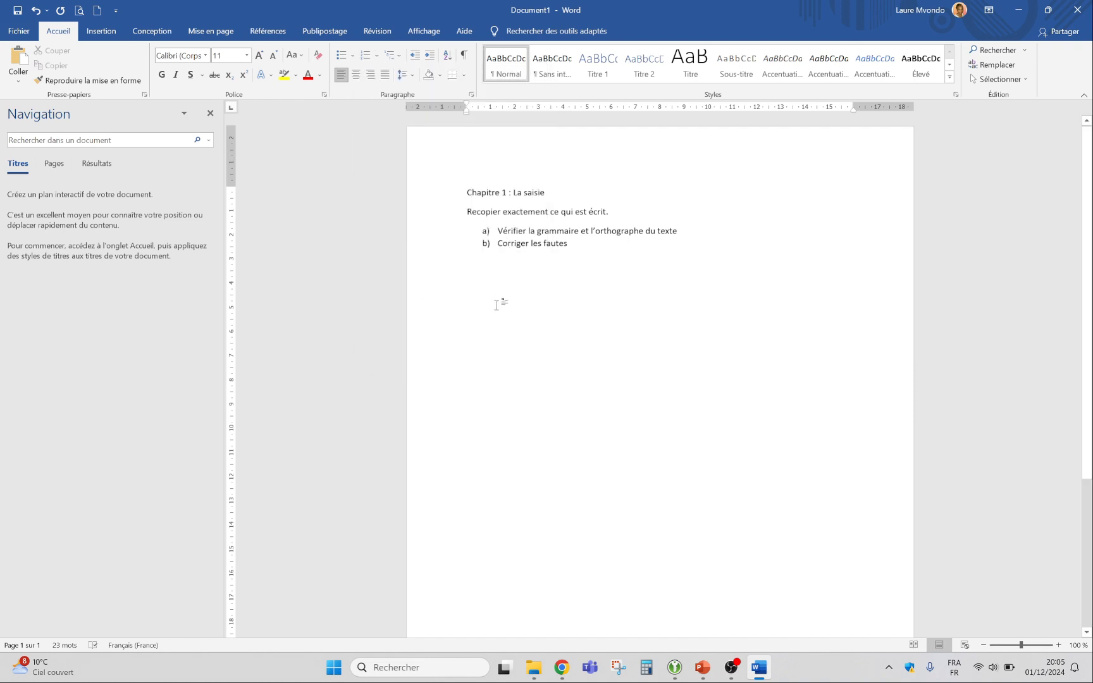
Step: Try a "c)" entry below the list, cancel its automatic numbering, and clear the characters
type("c")
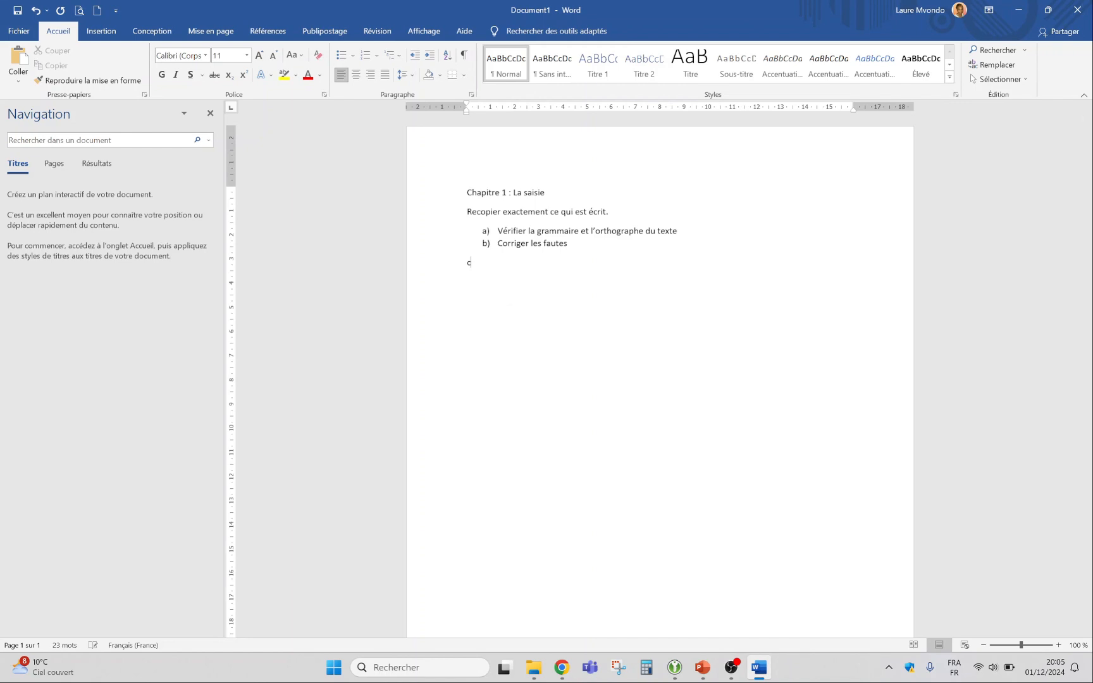
type(")")
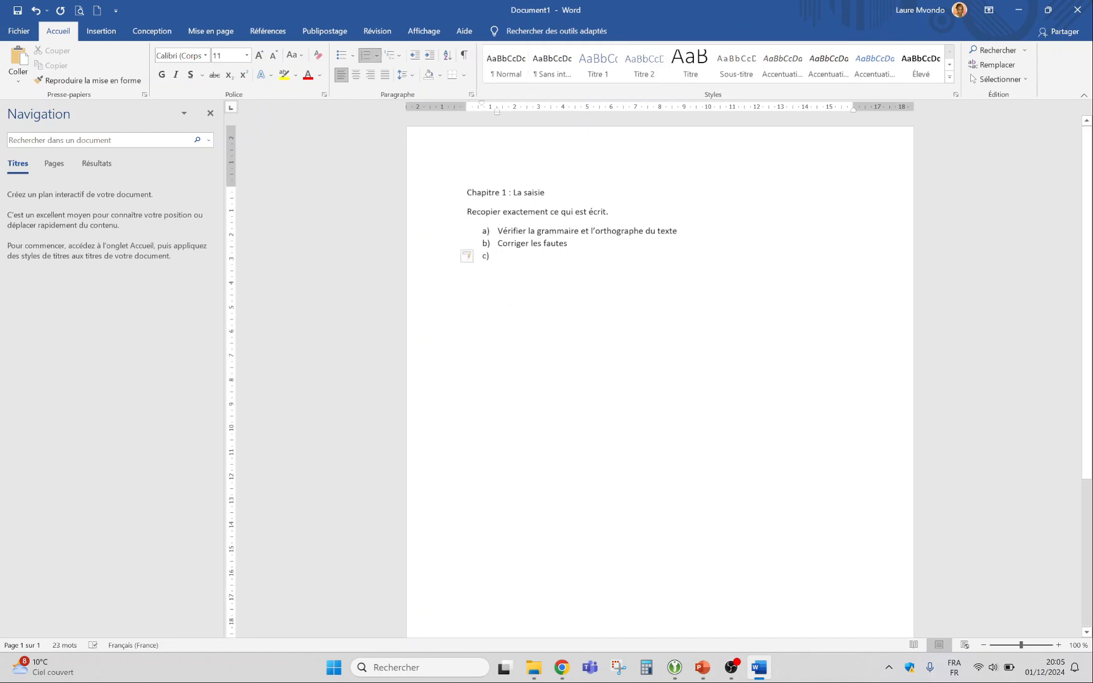
left_click(478, 258)
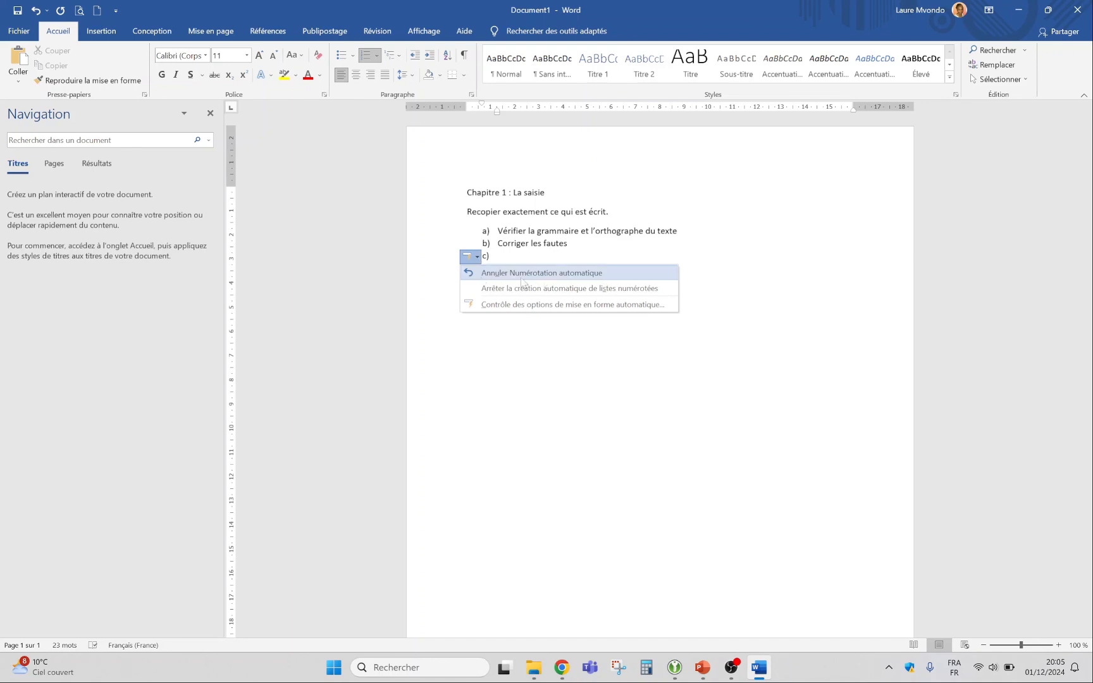
left_click(588, 275)
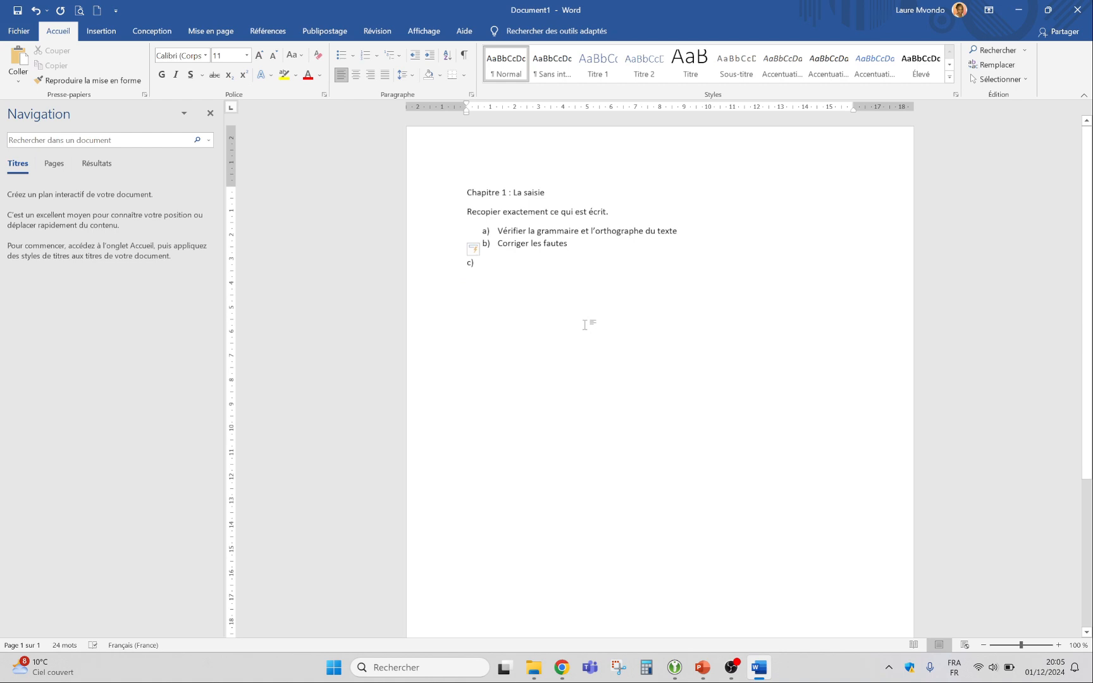
key("BackSpace")
key("BackSpace")
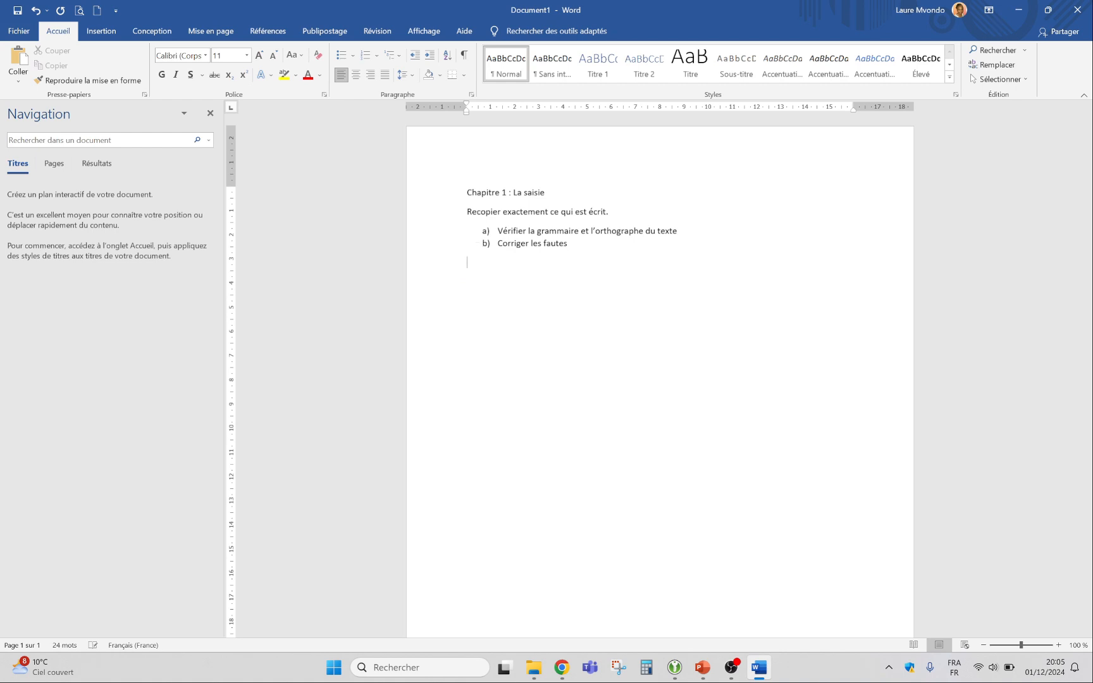
Step: Paste the copied paragraph beginning "Je particippe à une formacion" below the list and add a new line after it
right_click(486, 280)
left_click(574, 340)
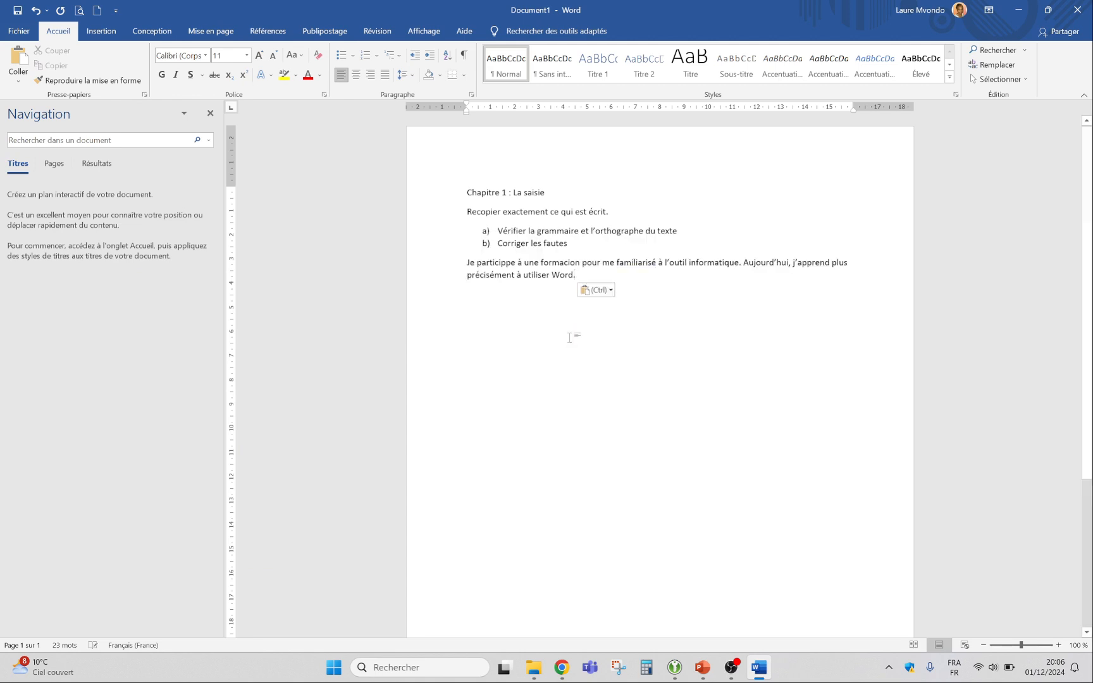
key("Return")
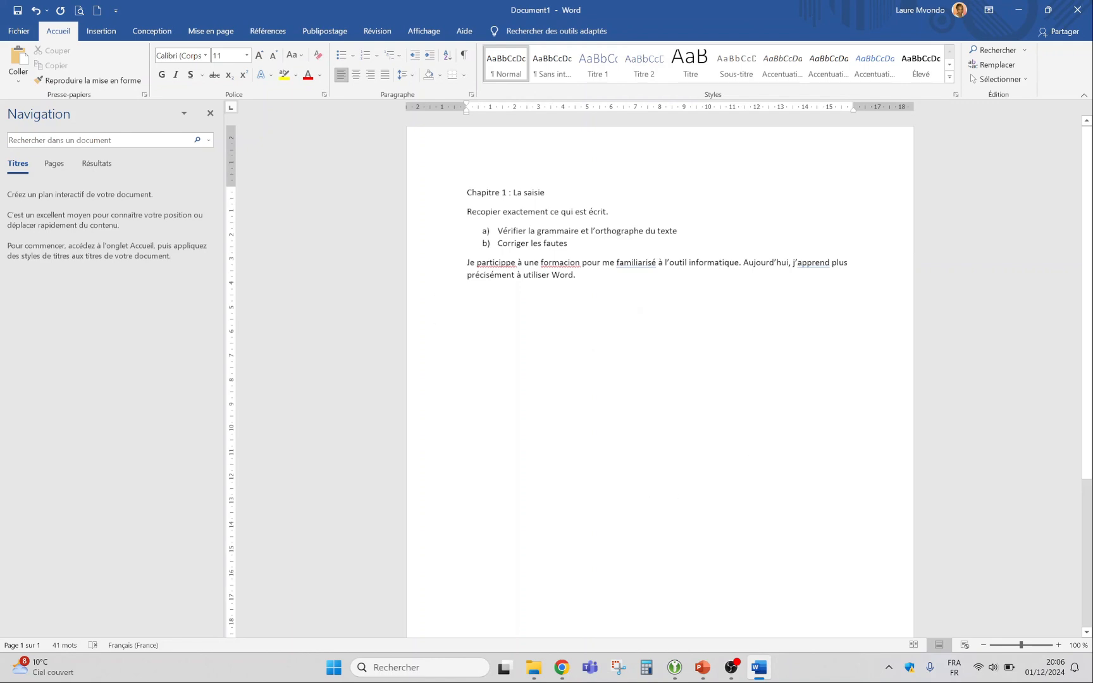
Step: Correct "particippe" to the suggested "participe" and ignore all spelling flags for "formacion"
right_click(497, 263)
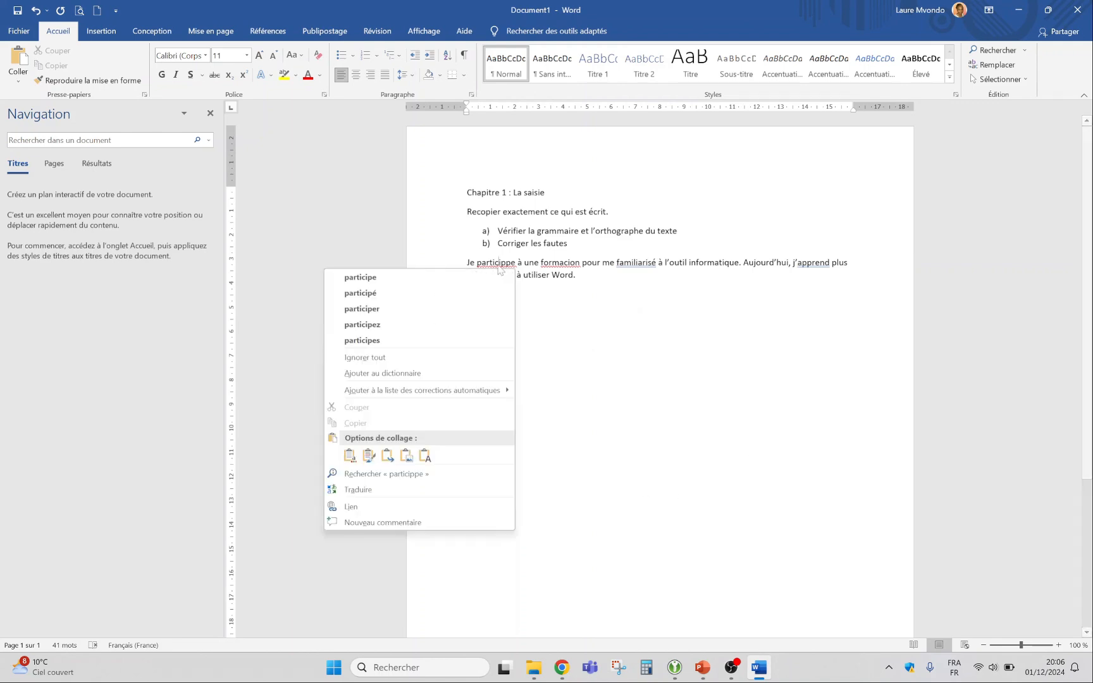
left_click(364, 278)
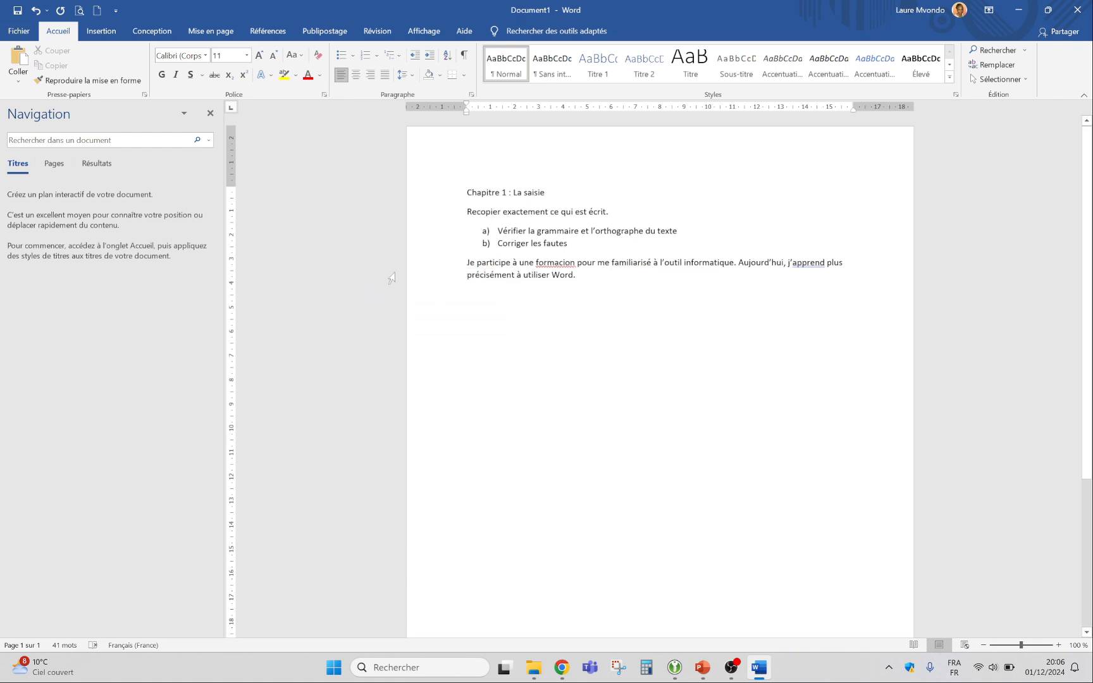
right_click(558, 262)
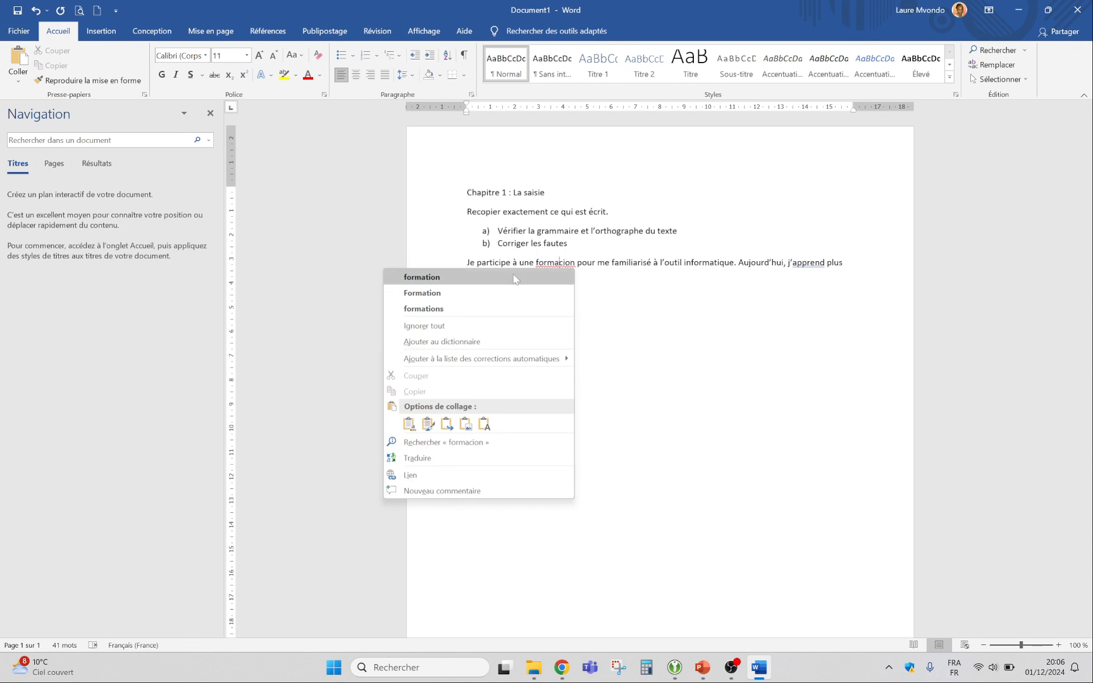
left_click(428, 327)
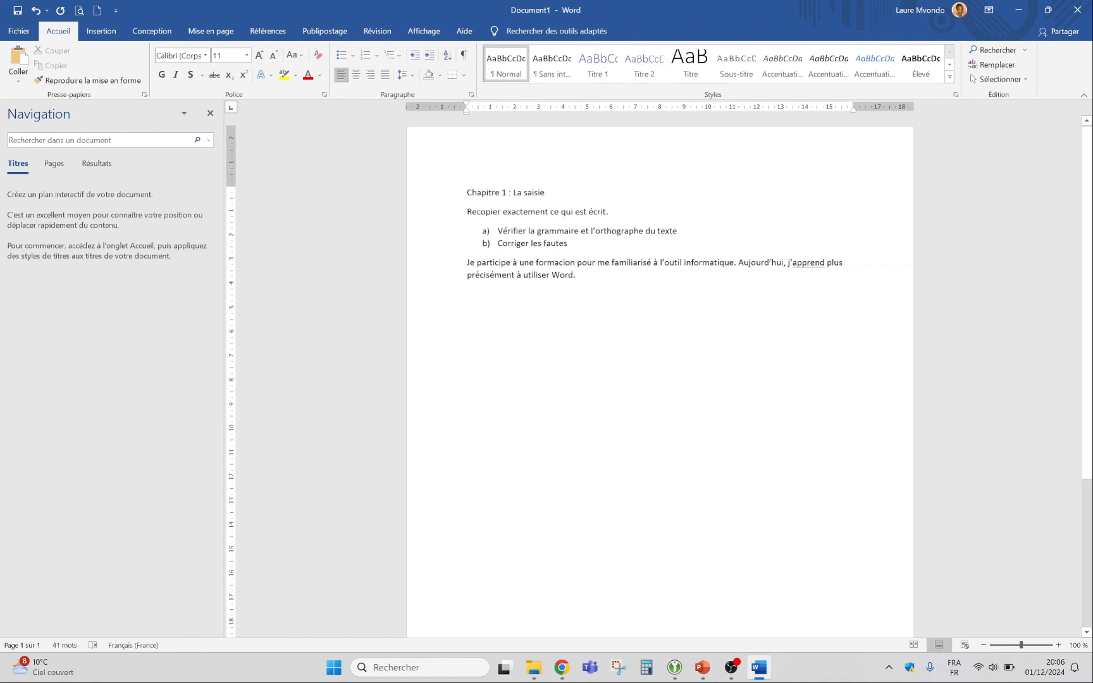
Step: Accept the suggested grammar corrections "apprends" for "apprend" and "familiariser" for "familiarisé" in the pasted paragraph
right_click(803, 263)
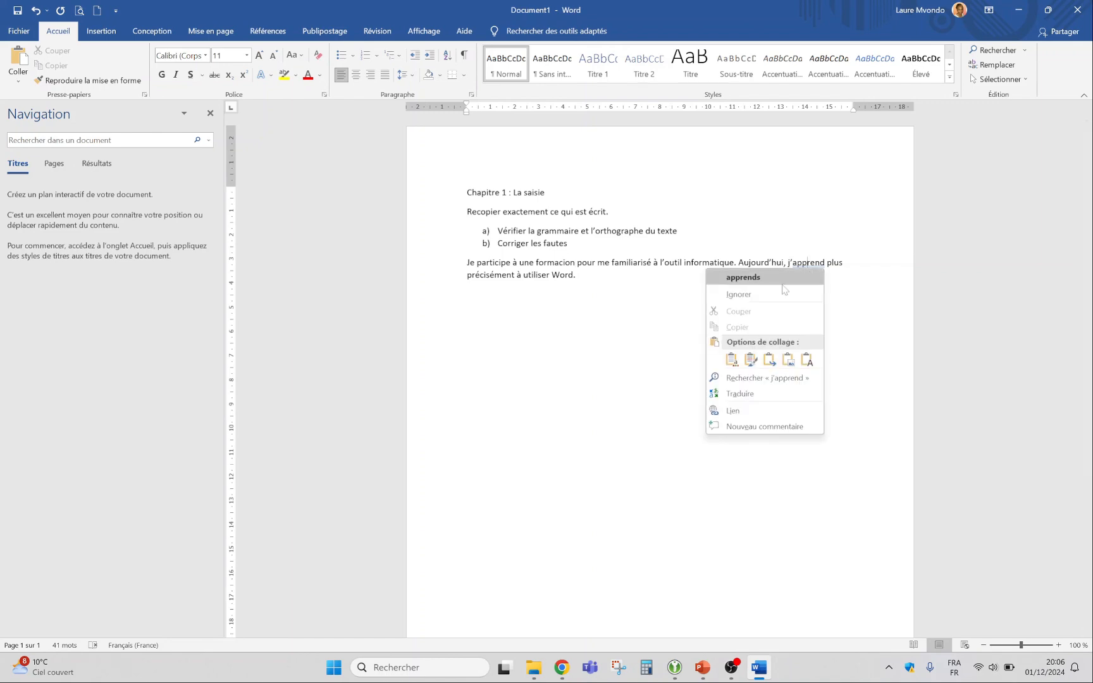
left_click(760, 280)
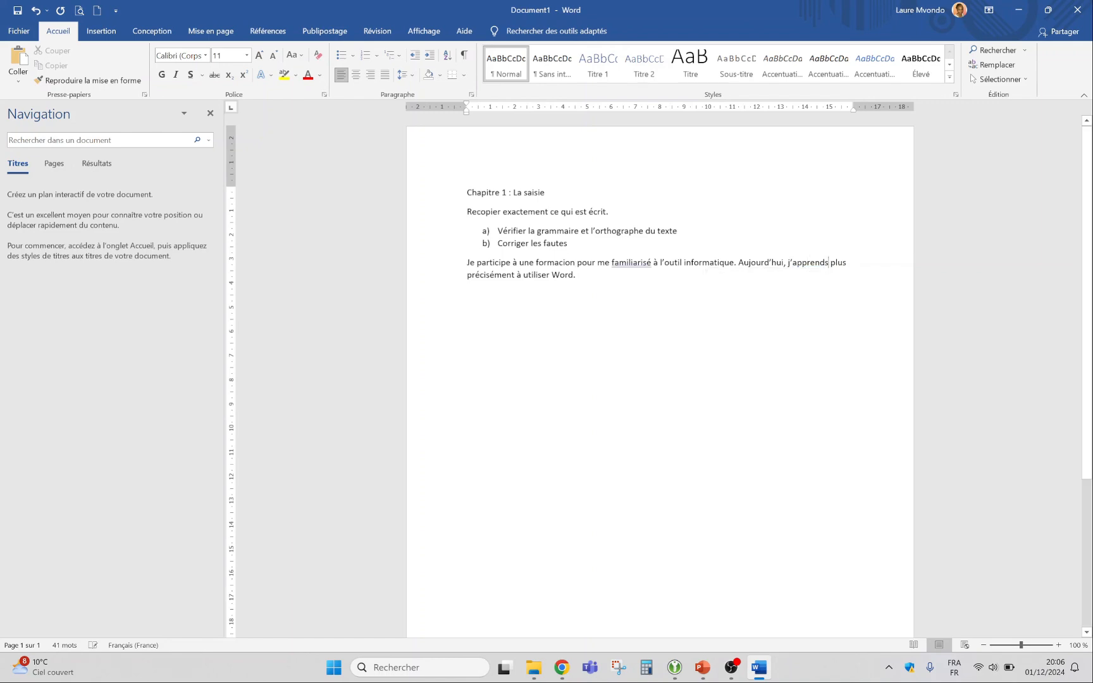
right_click(629, 263)
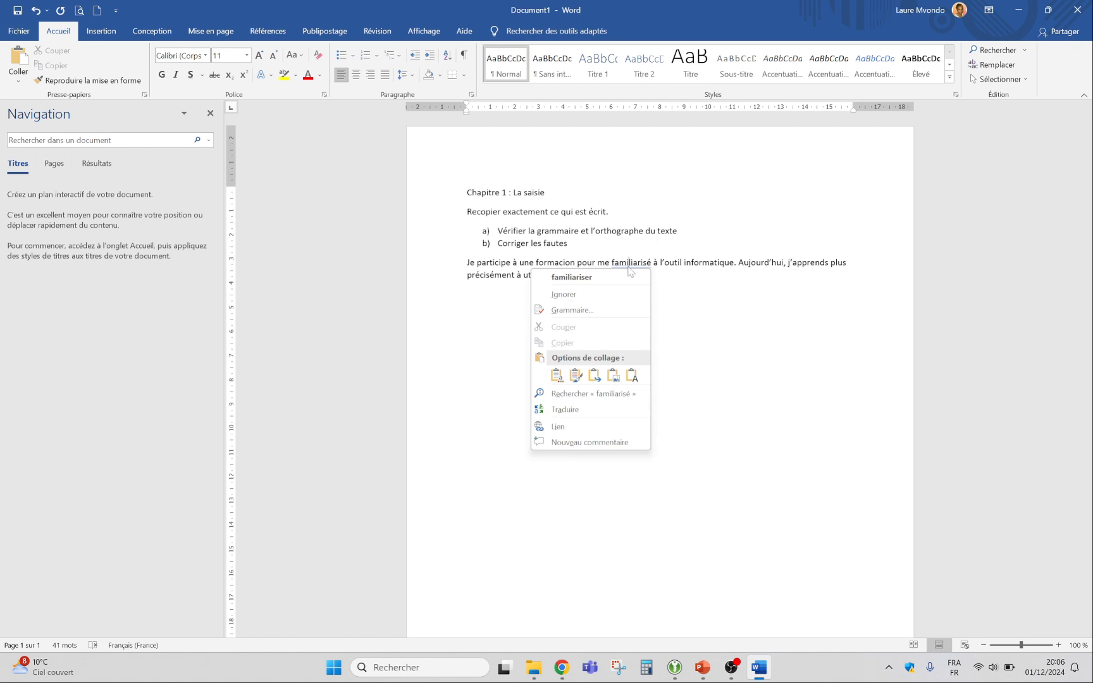
left_click(571, 277)
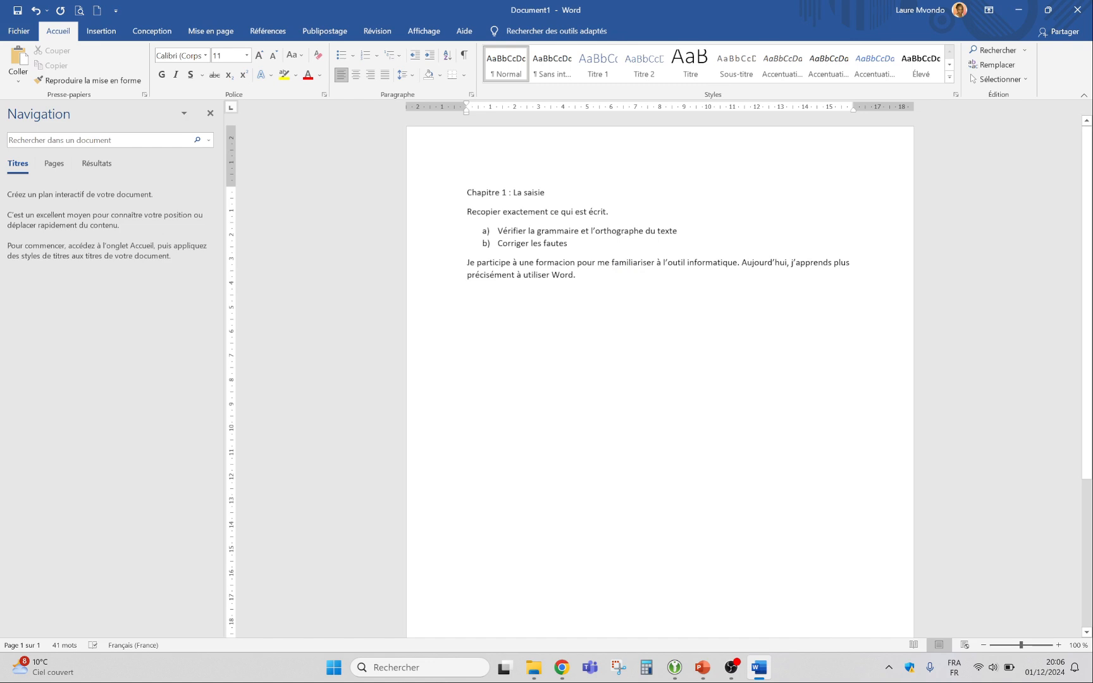
Step: Rewrite the word "formacion" as "formation" and place the cursor on the empty line below the paragraph
double_click(558, 263)
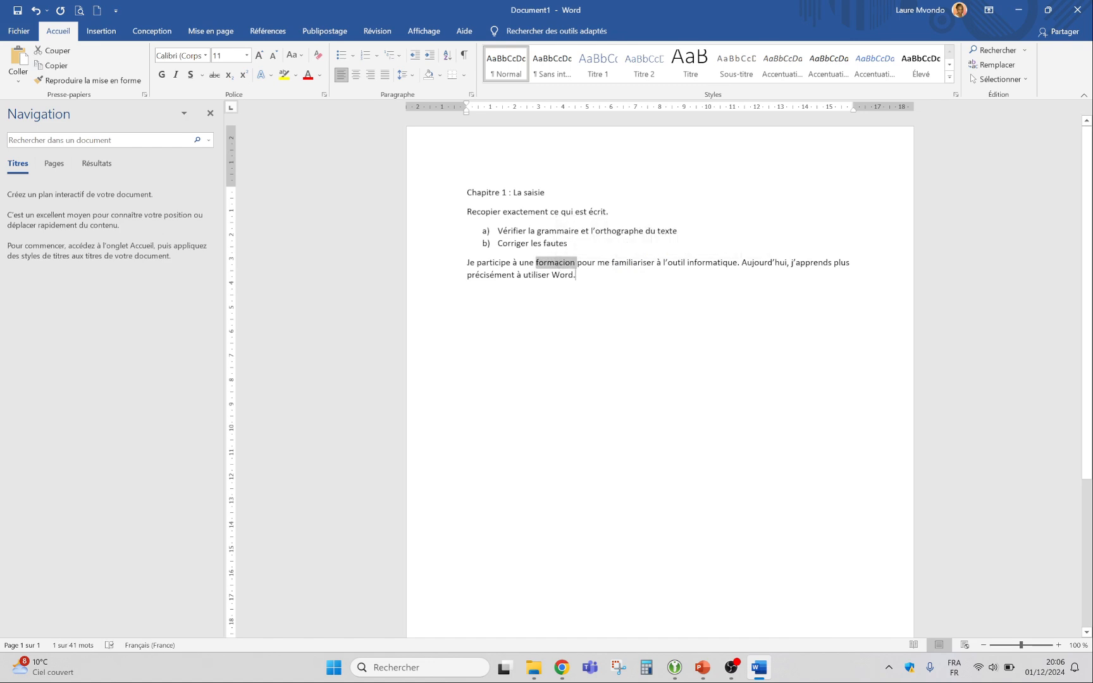
type("formatu")
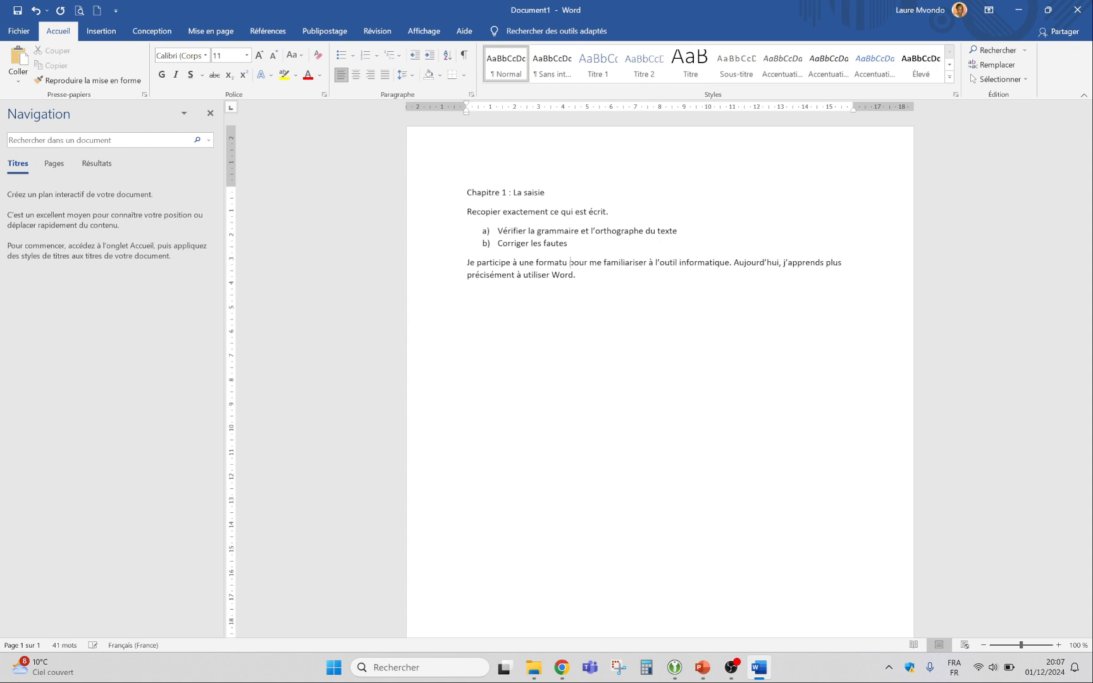
key("BackSpace")
type("ion")
left_click(468, 294)
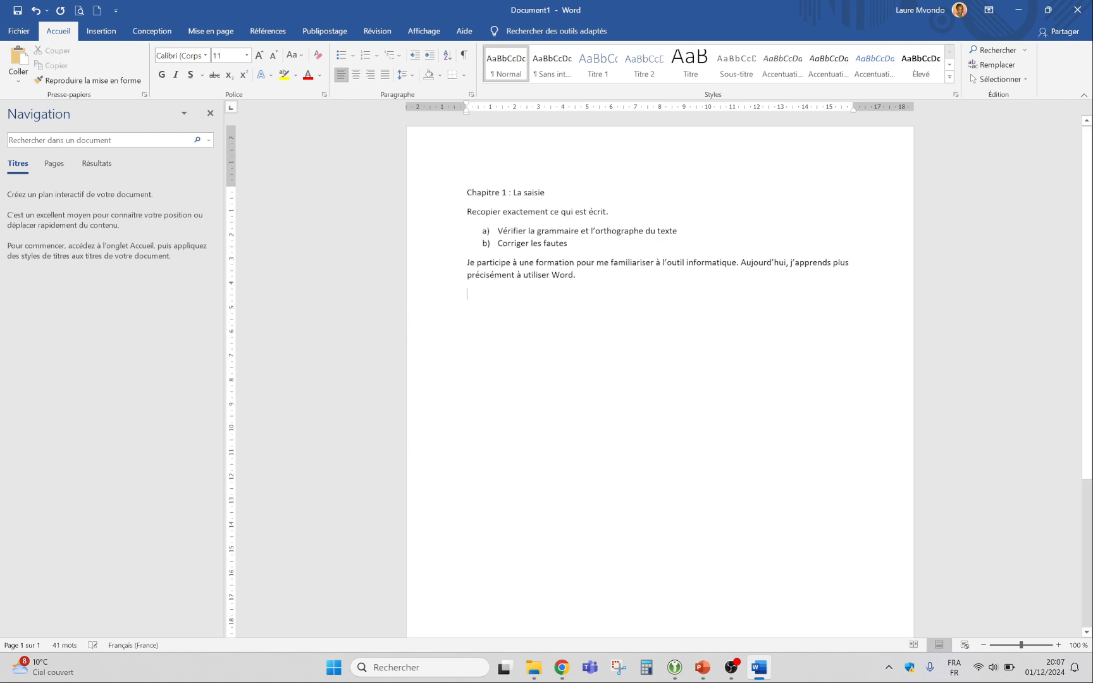